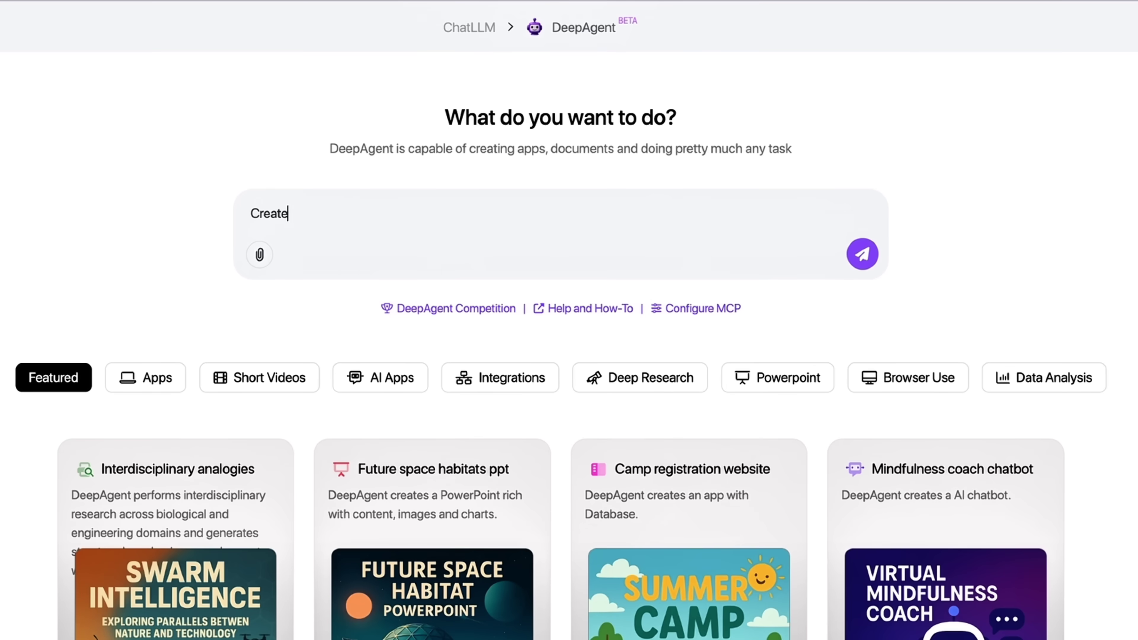
Step: Send the 'an AI Workflow' request and preview the test canvas around the Fetch Support Emails node
{"action": "type", "text": "an AI Workflow"}
{"action": "key", "text": "Return"}
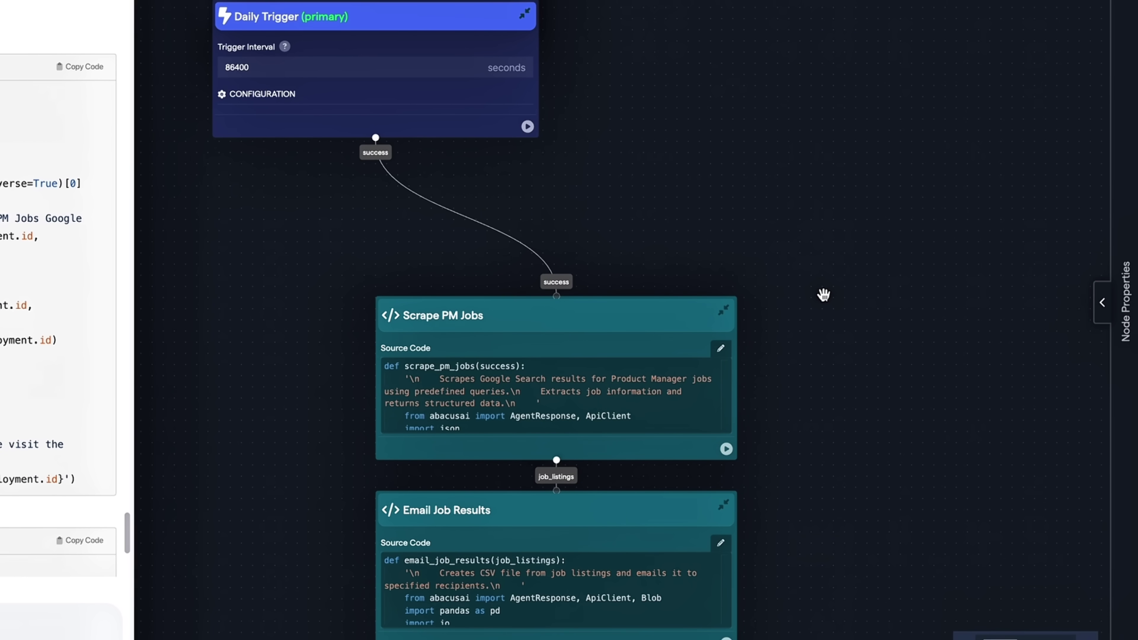
{"action": "left_click", "coordinate": [324, 35]}
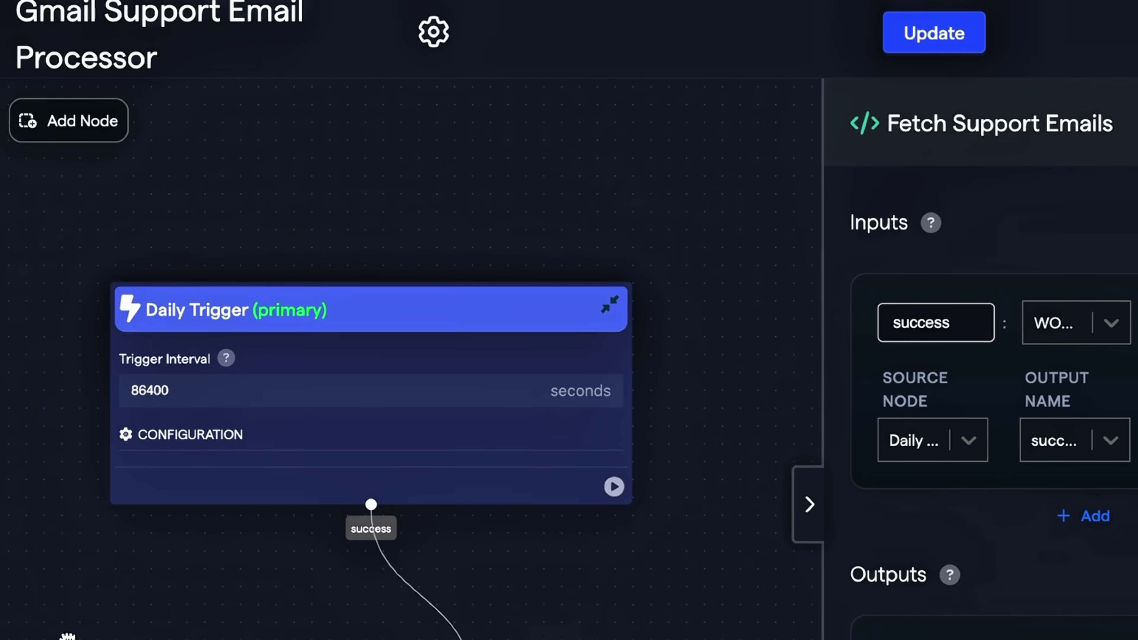
{"action": "left_click_drag", "start_coordinate": [43, 637], "coordinate": [52, 360]}
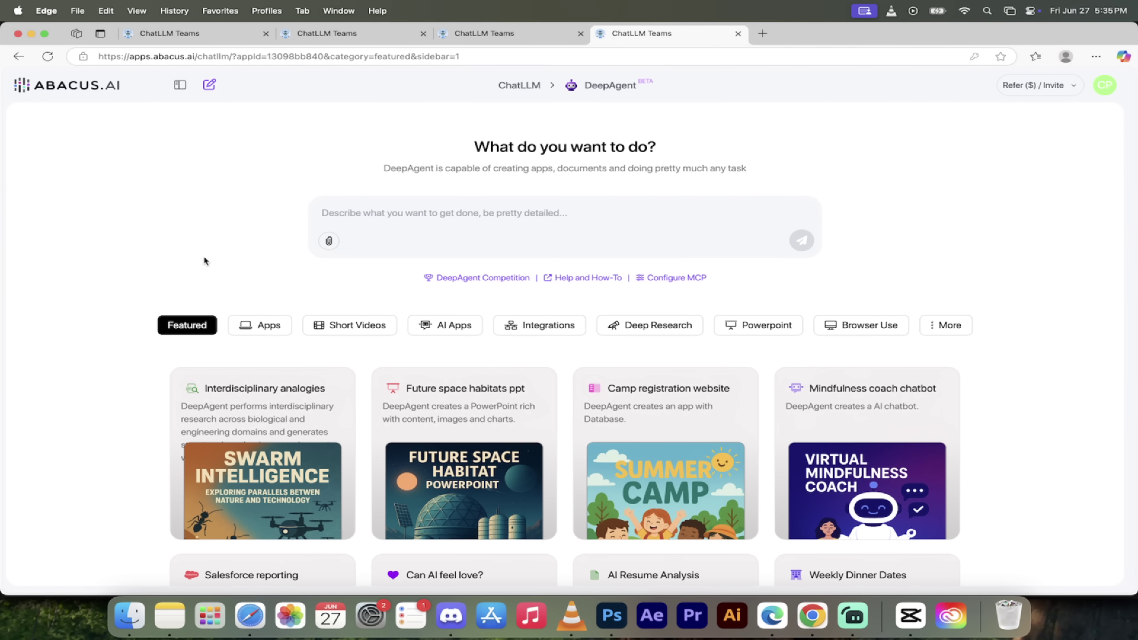
{"action": "scroll", "coordinate": [272, 405], "scroll_direction": "down", "scroll_amount": 3}
{"action": "scroll", "coordinate": [667, 394], "scroll_direction": "down", "scroll_amount": 5}
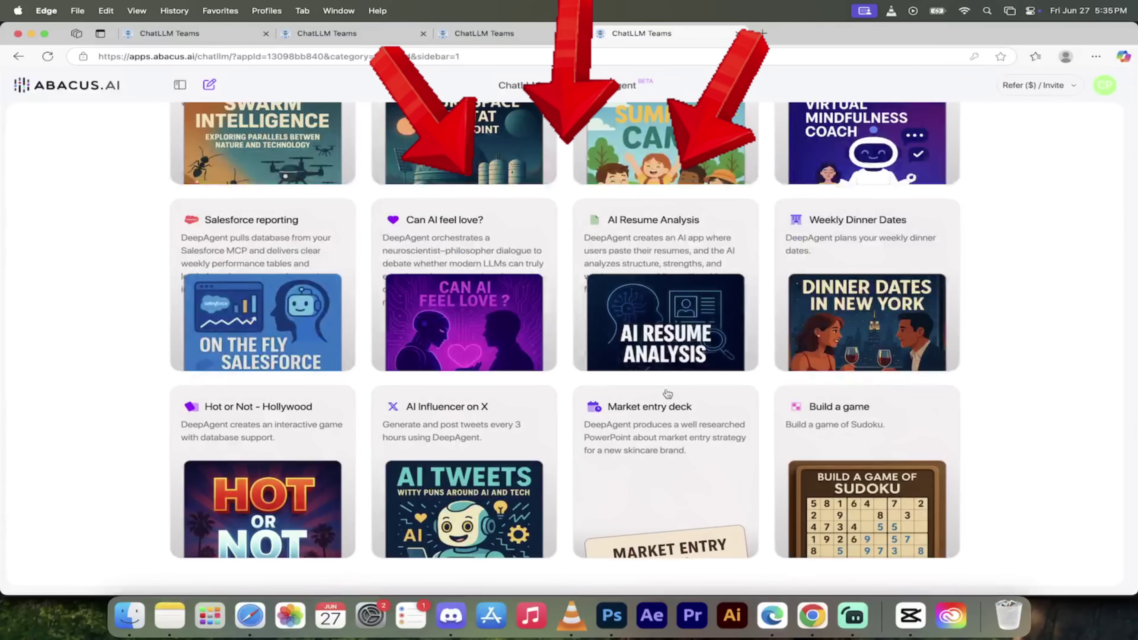
{"action": "scroll", "coordinate": [668, 394], "scroll_direction": "up", "scroll_amount": 8}
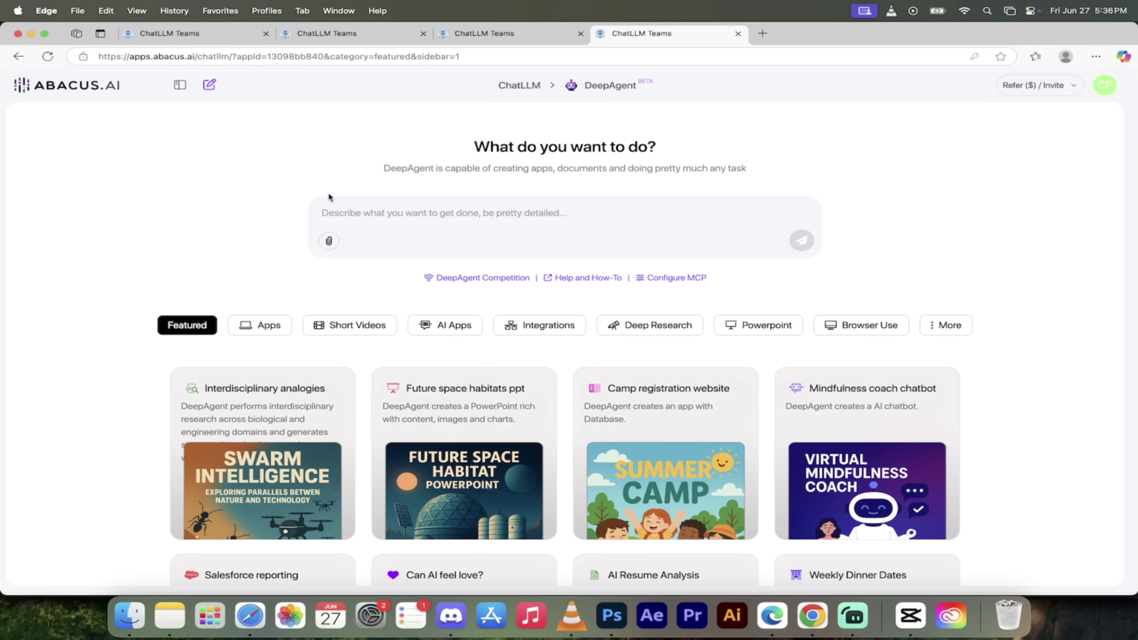
Step: Send DeepAgent the request 'Create an AI workflow' from the start page
{"action": "left_click", "coordinate": [345, 207]}
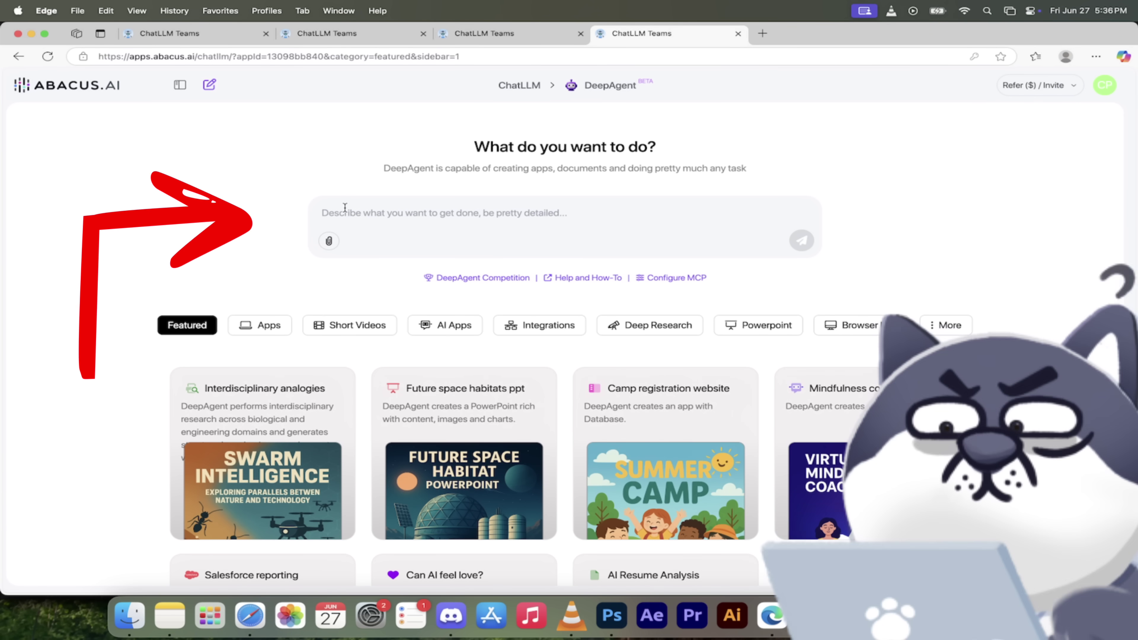
{"action": "type", "text": "Create an AI workflow"}
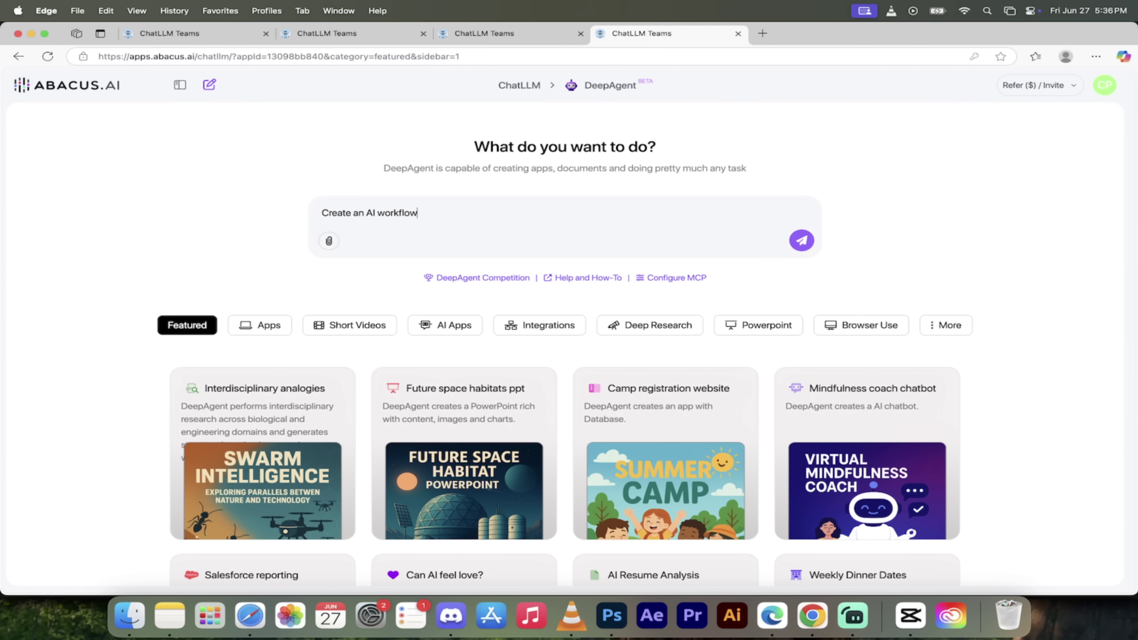
{"action": "key", "text": "Return"}
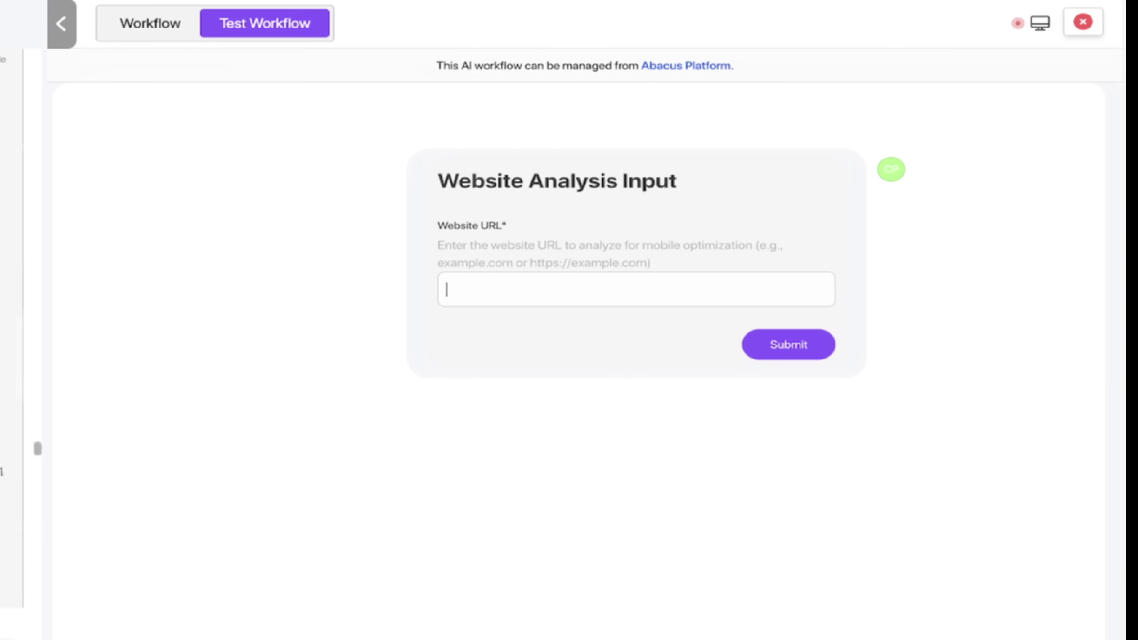
Step: Change the Website URL ending to 'cucus.a', submit the analysis, then switch to the DeepAgent chat
{"action": "scroll", "coordinate": [30, 377], "scroll_direction": "down", "scroll_amount": 5}
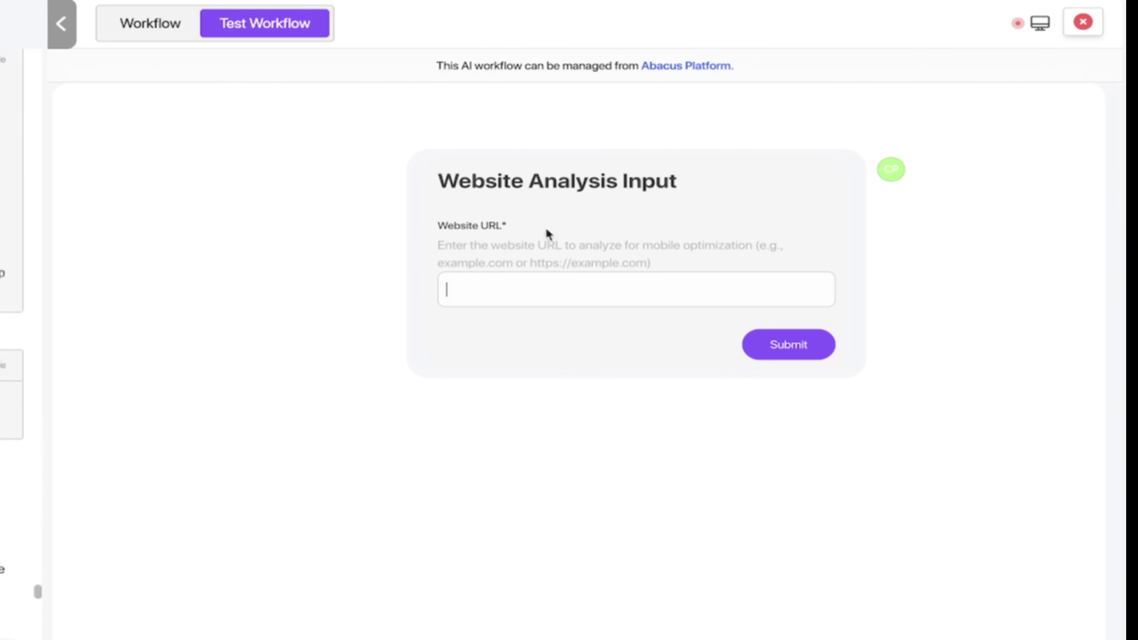
{"action": "scroll", "coordinate": [29, 377], "scroll_direction": "down", "scroll_amount": 2}
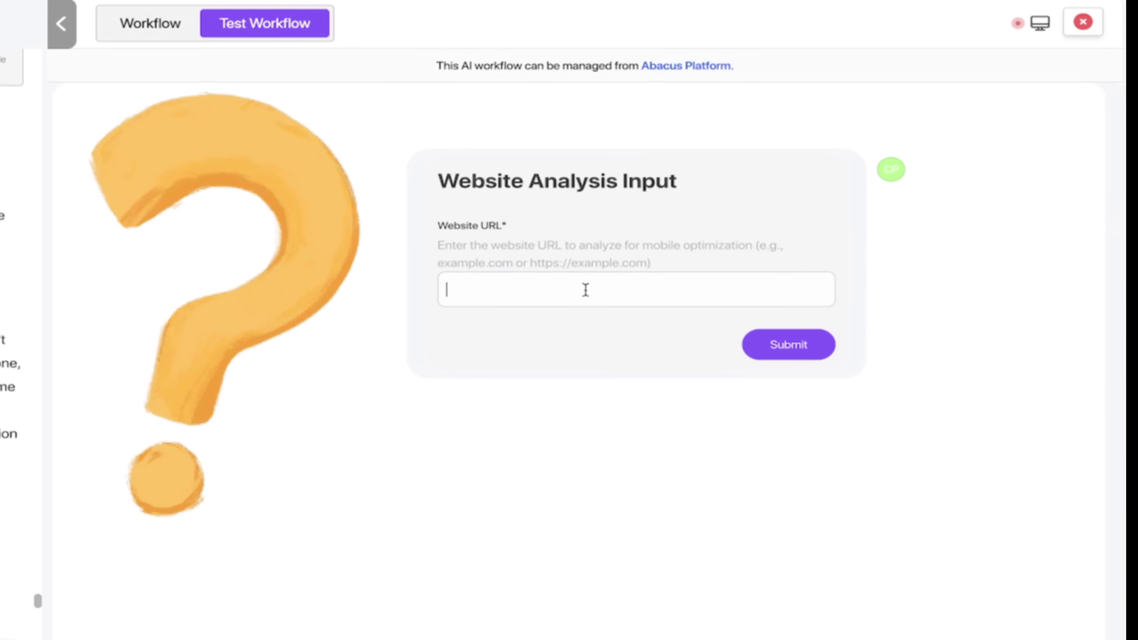
{"action": "left_click", "coordinate": [573, 303]}
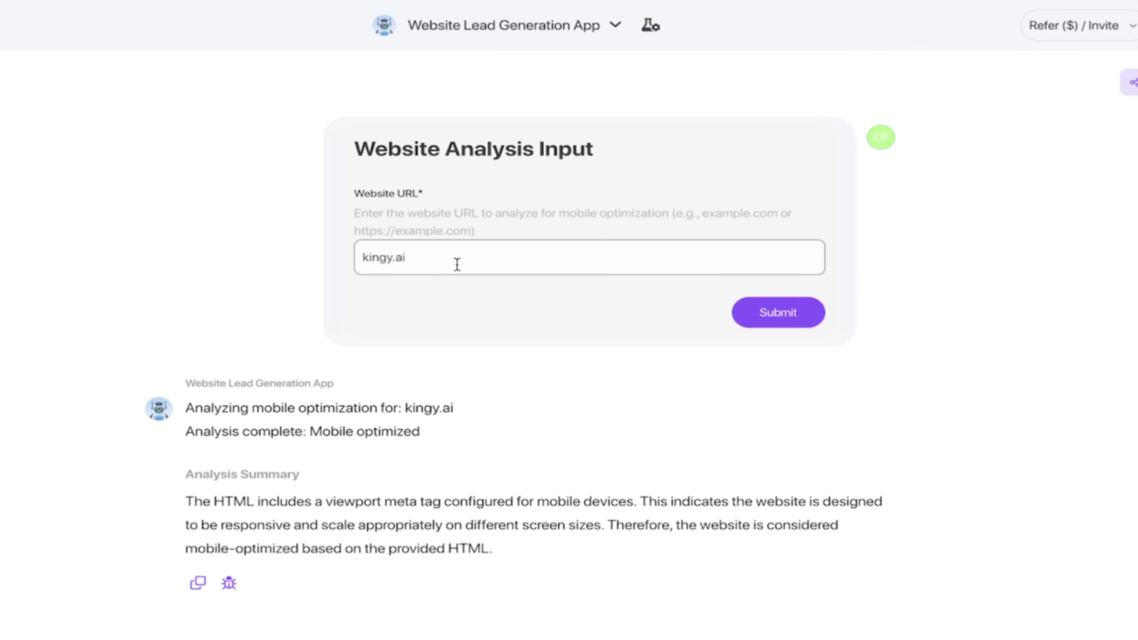
{"action": "double_click", "coordinate": [448, 267]}
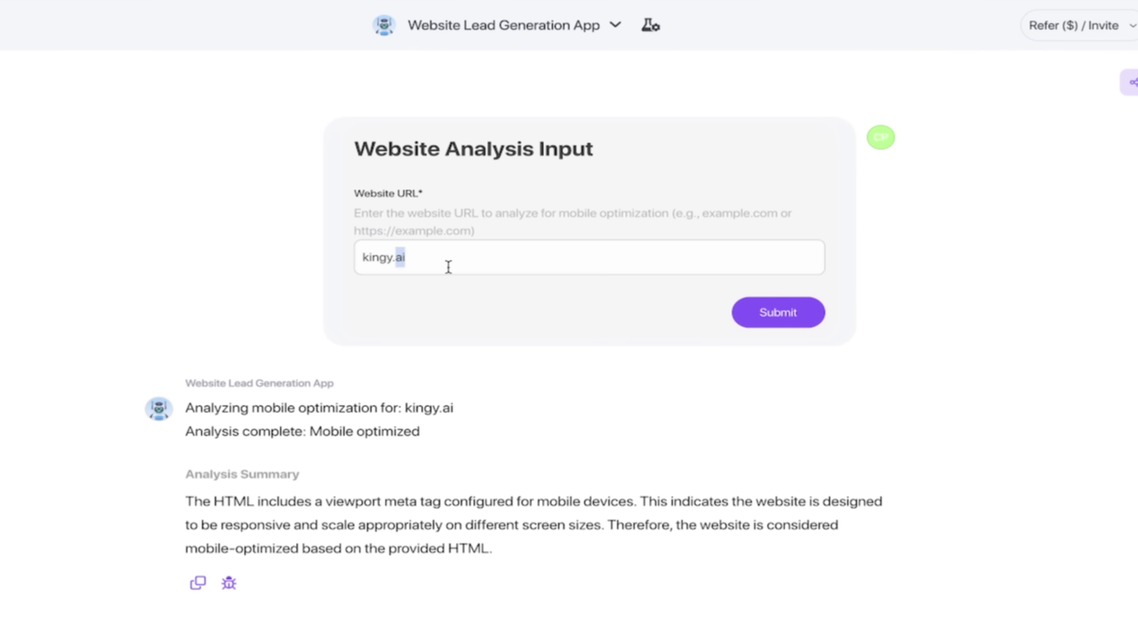
{"action": "key", "text": "BackSpace"}
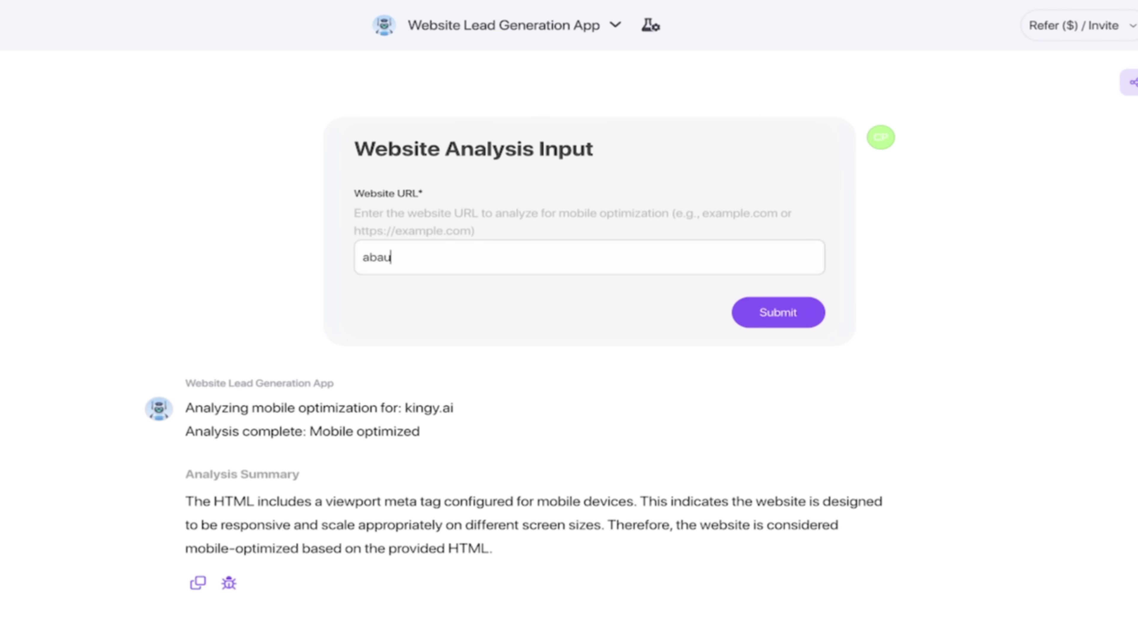
{"action": "type", "text": "cu"}
{"action": "type", "text": "cus.ai"}
{"action": "left_click", "coordinate": [789, 316]}
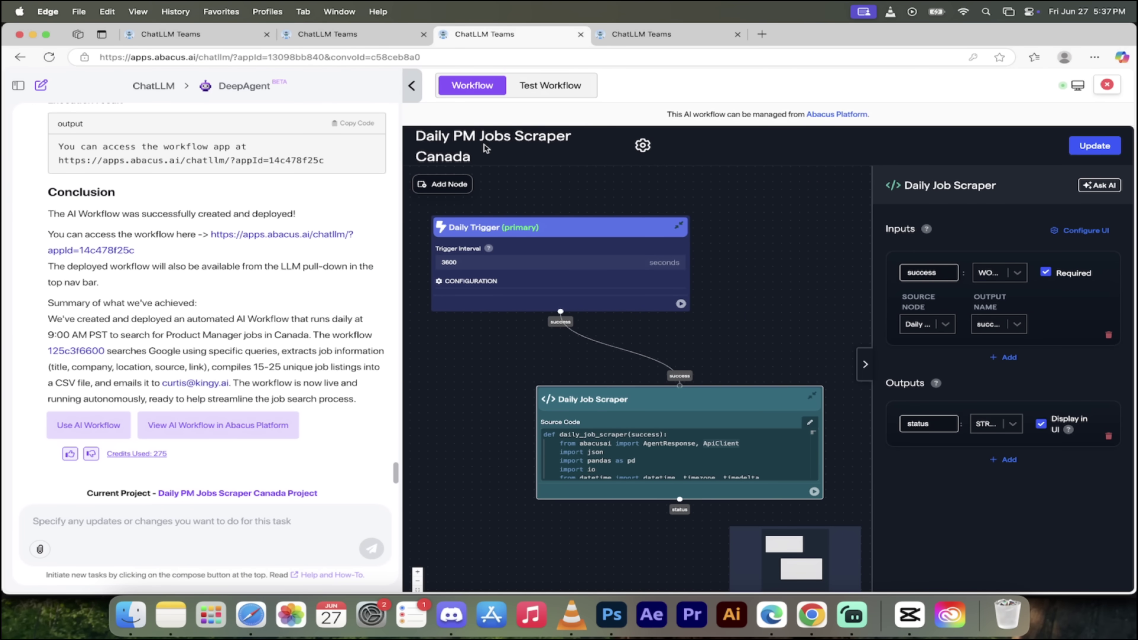
{"action": "left_click", "coordinate": [652, 39]}
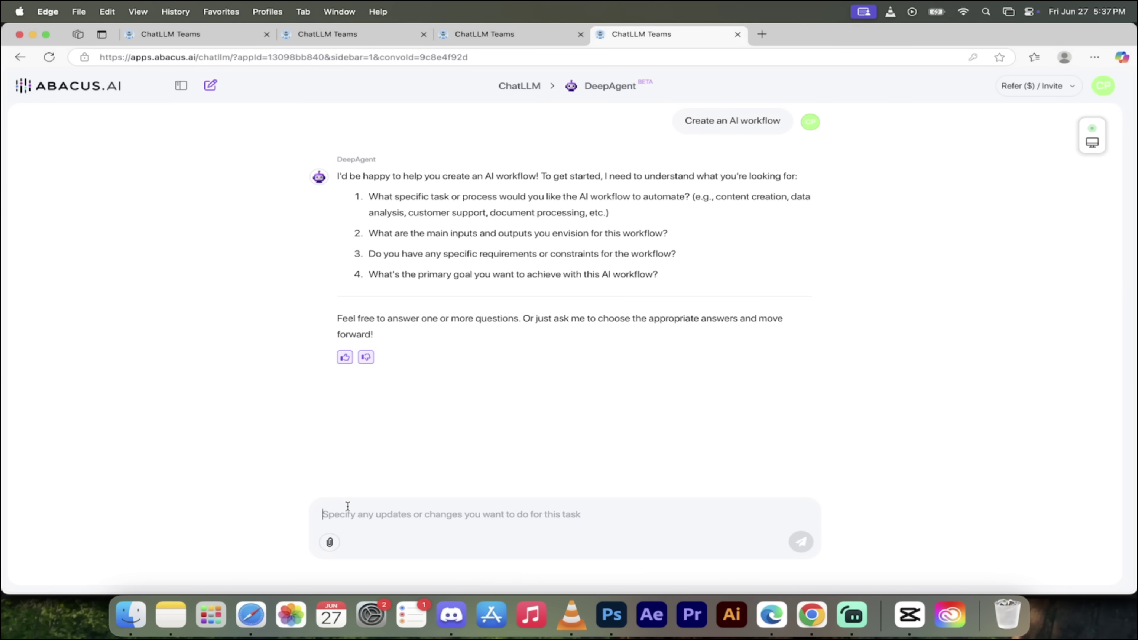
{"action": "key", "text": "super+v"}
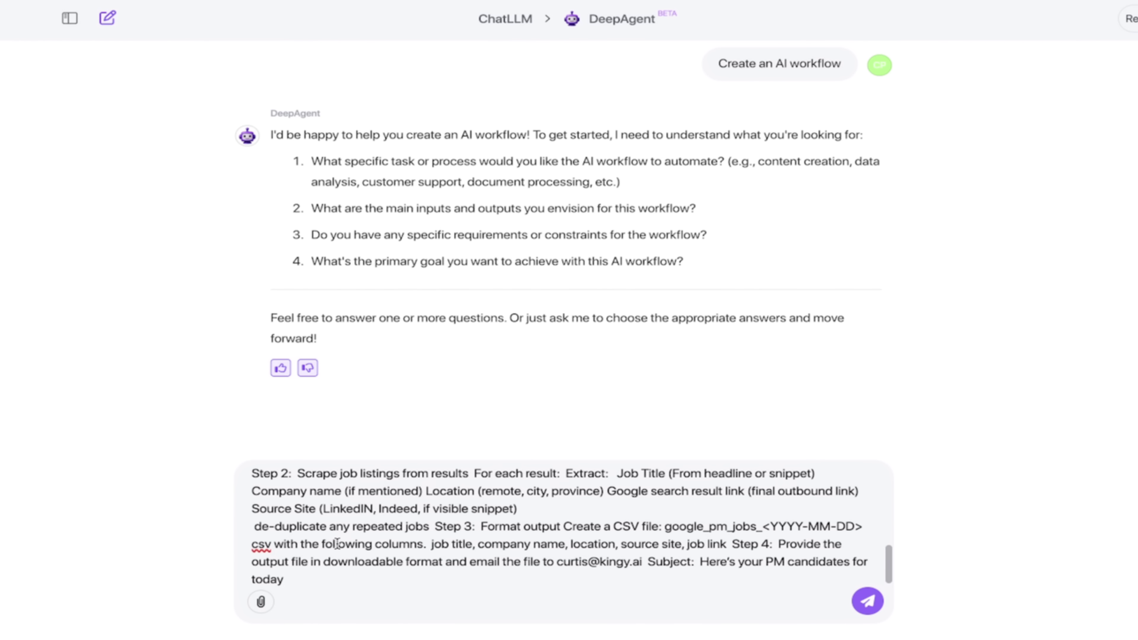
{"action": "scroll", "coordinate": [337, 543], "scroll_direction": "up", "scroll_amount": 10}
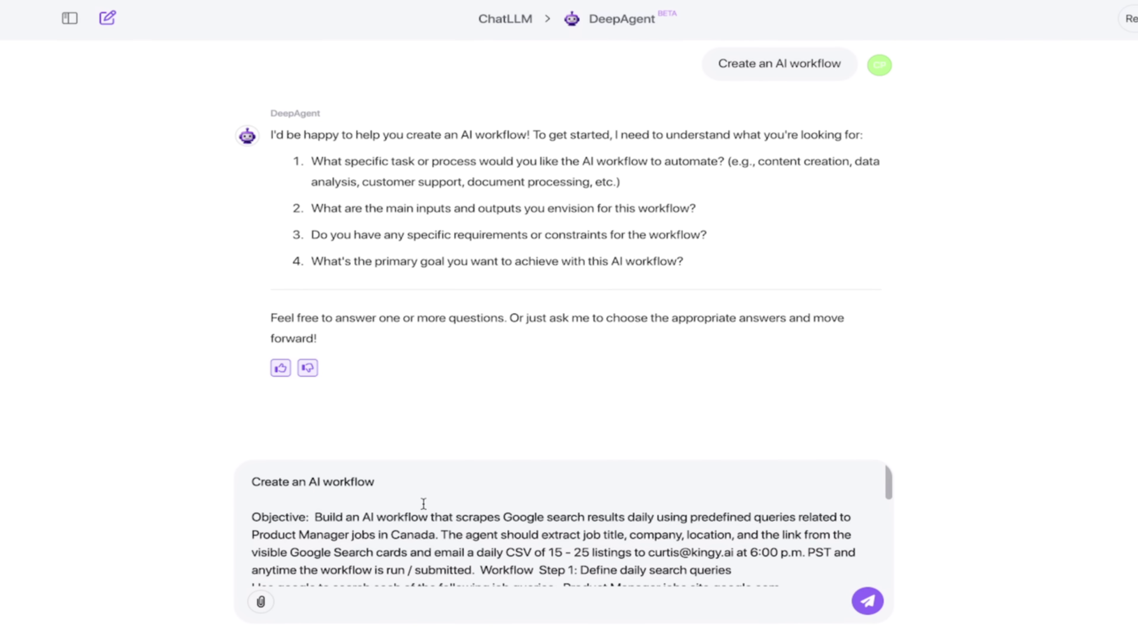
{"action": "scroll", "coordinate": [423, 504], "scroll_direction": "down", "scroll_amount": 2}
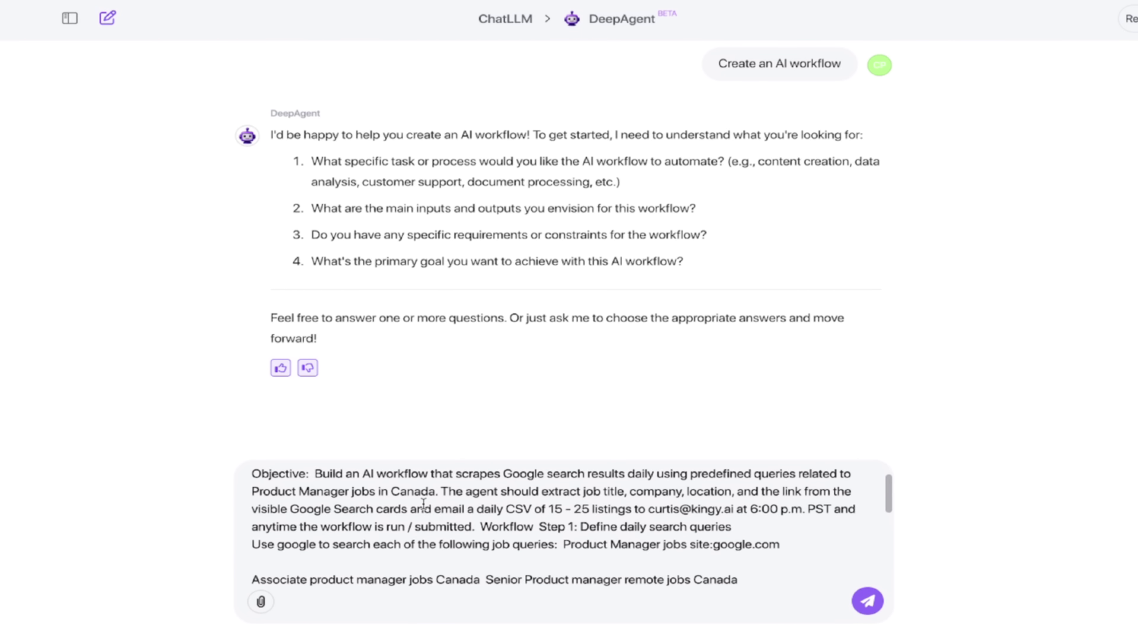
{"action": "scroll", "coordinate": [423, 504], "scroll_direction": "up", "scroll_amount": 2}
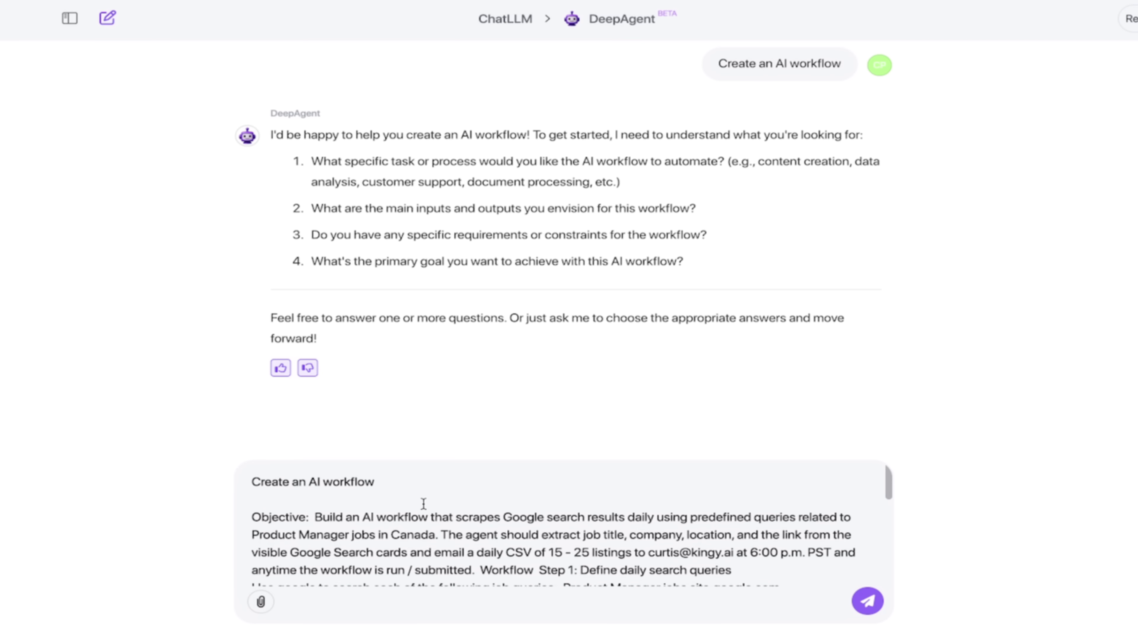
{"action": "scroll", "coordinate": [423, 504], "scroll_direction": "down", "scroll_amount": 1}
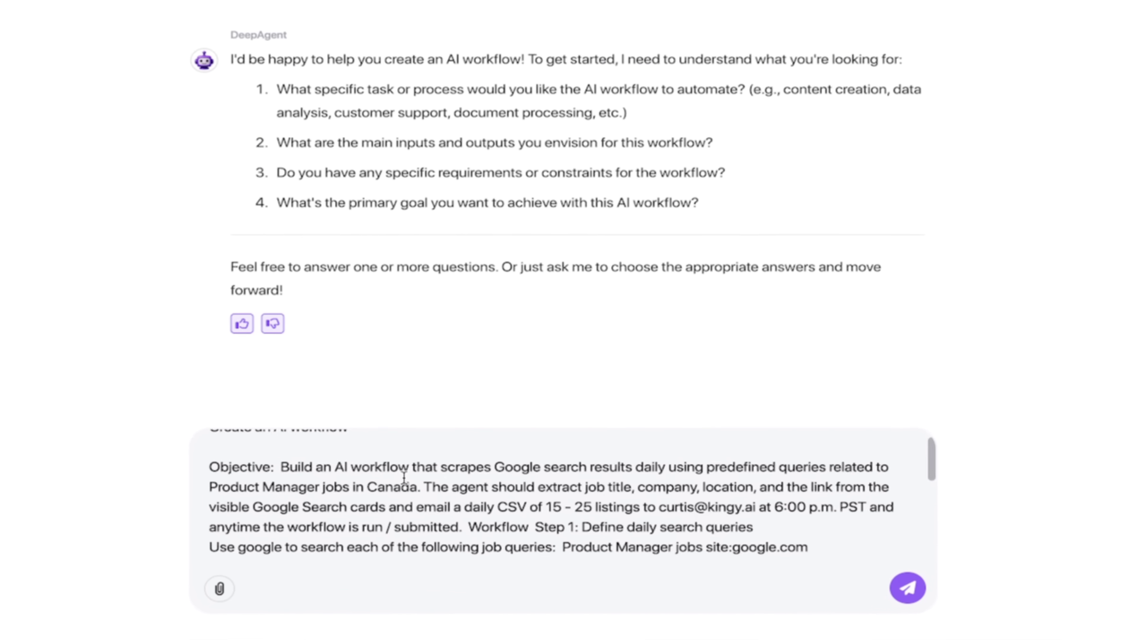
{"action": "scroll", "coordinate": [404, 477], "scroll_direction": "down", "scroll_amount": 1}
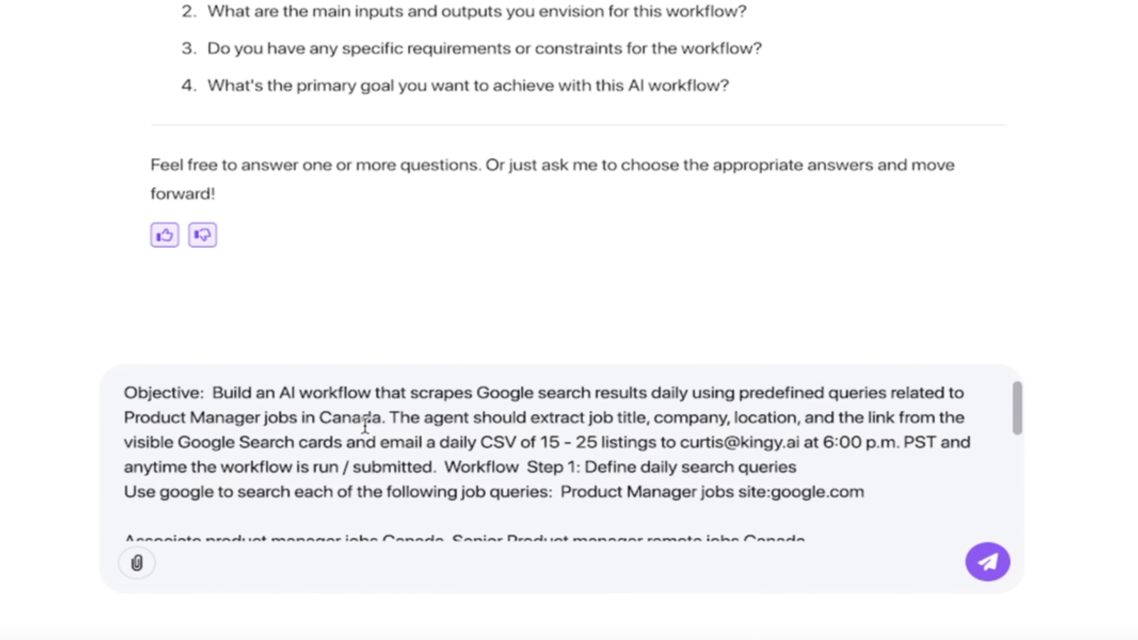
{"action": "scroll", "coordinate": [366, 425], "scroll_direction": "down", "scroll_amount": 1}
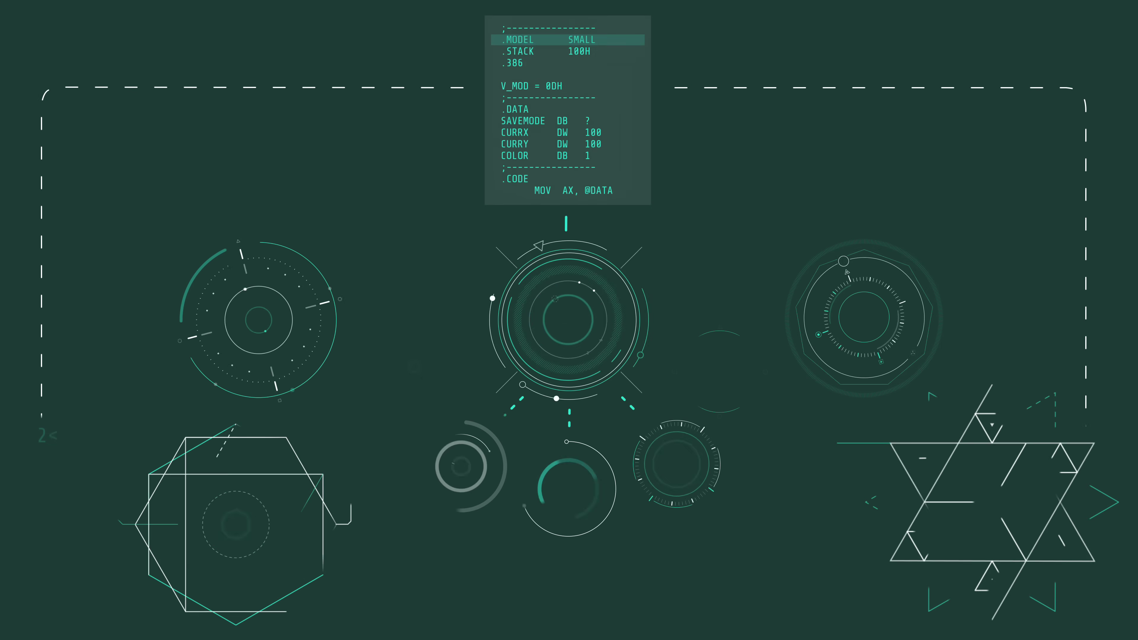
{"action": "scroll", "coordinate": [451, 383], "scroll_direction": "down", "scroll_amount": 1}
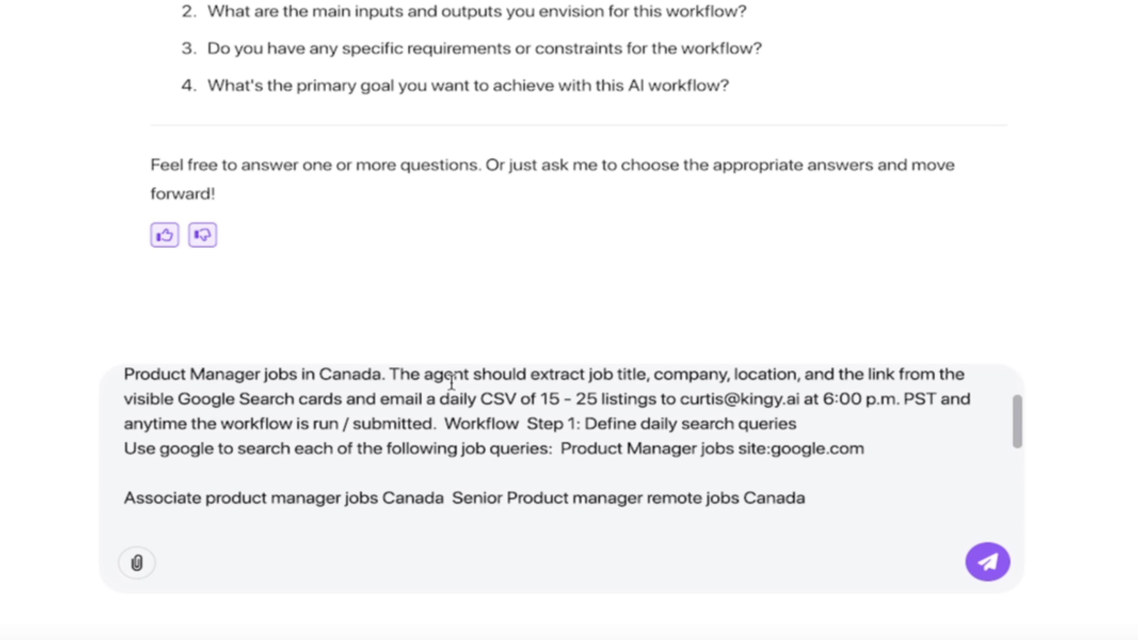
{"action": "scroll", "coordinate": [451, 383], "scroll_direction": "up", "scroll_amount": 1}
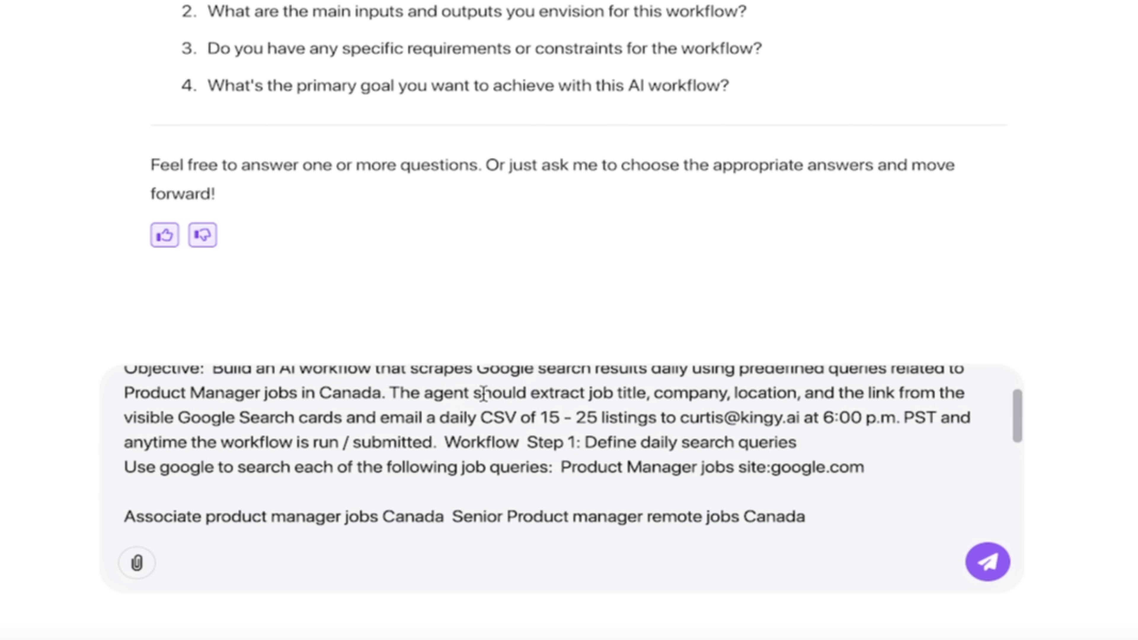
{"action": "scroll", "coordinate": [515, 423], "scroll_direction": "down", "scroll_amount": 1}
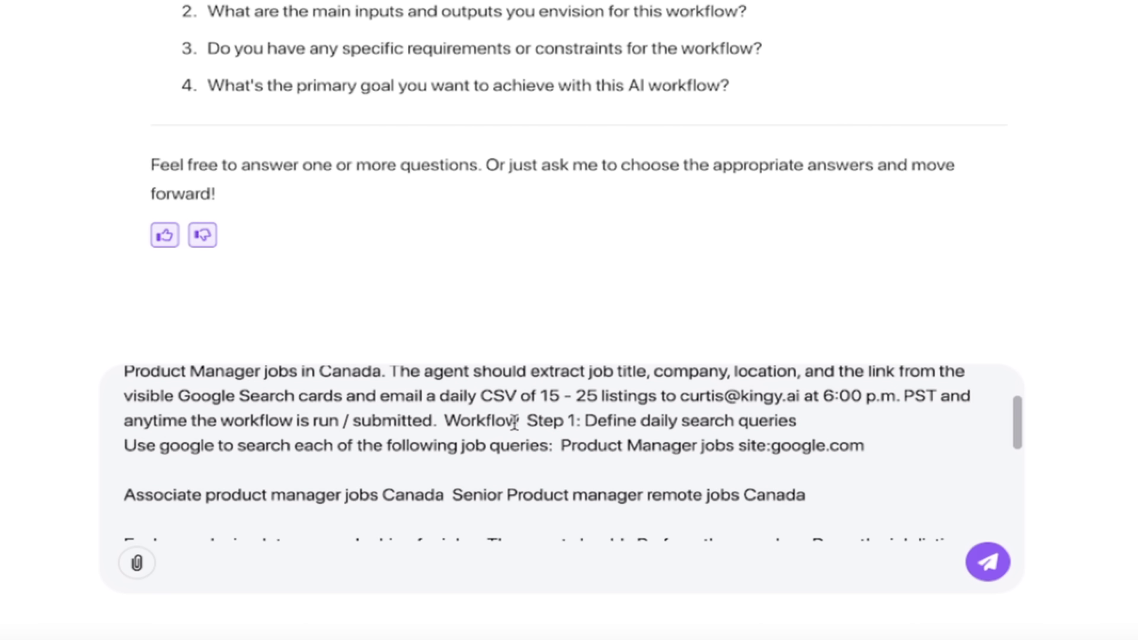
{"action": "scroll", "coordinate": [513, 430], "scroll_direction": "down", "scroll_amount": 1}
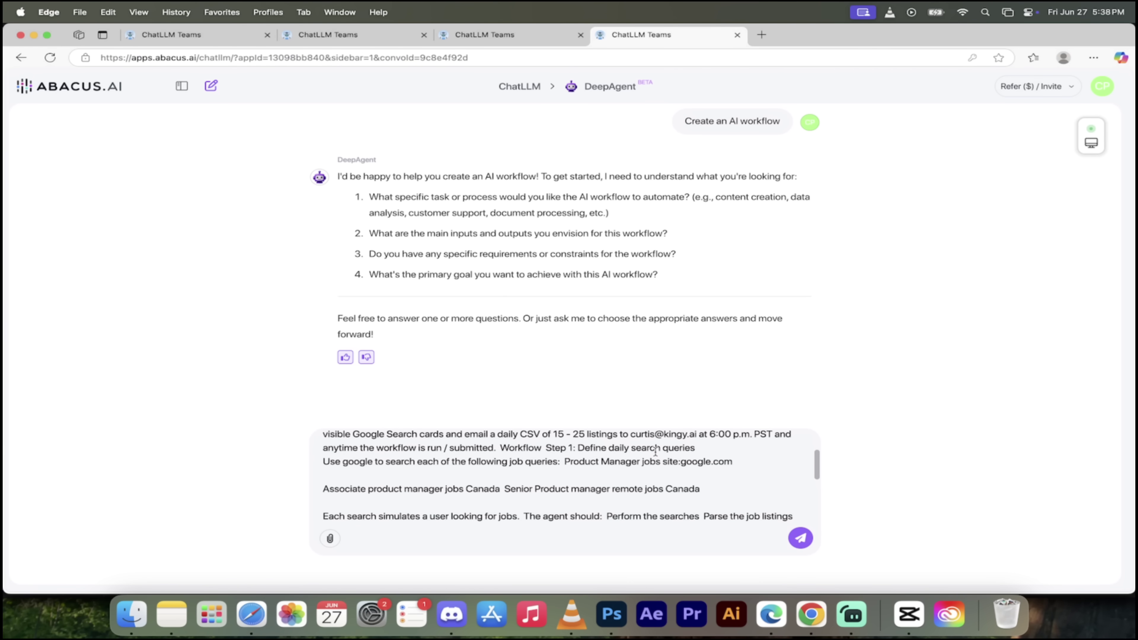
Step: Review the Canadian PM job-scraping prompt and send it to generate the workflow canvas
{"action": "scroll", "coordinate": [655, 452], "scroll_direction": "down", "scroll_amount": 1}
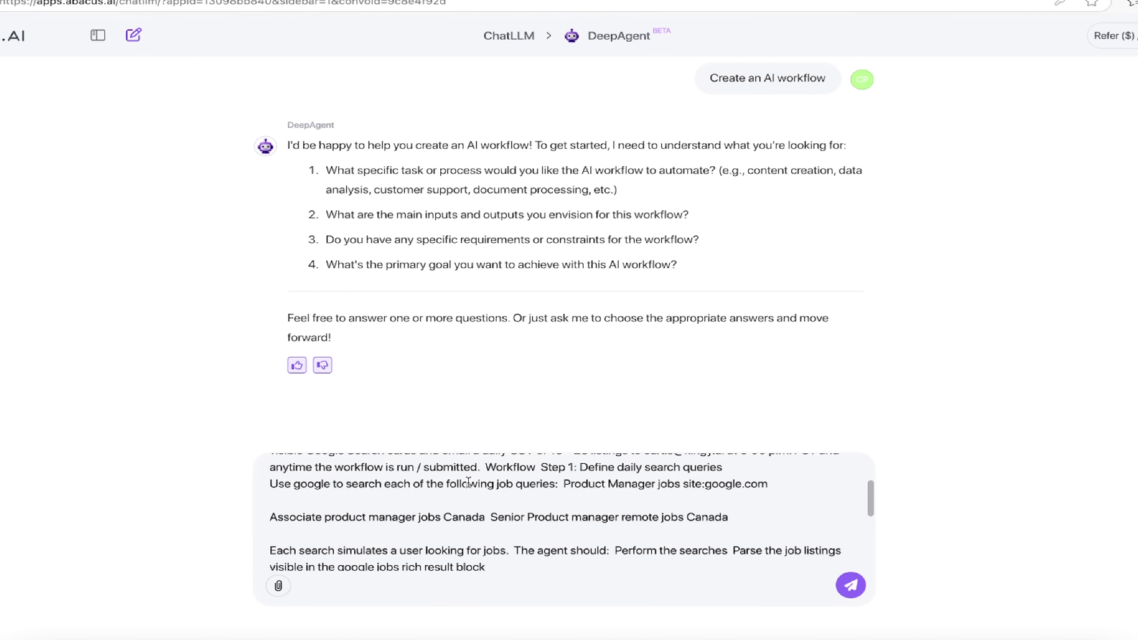
{"action": "scroll", "coordinate": [522, 489], "scroll_direction": "down", "scroll_amount": 1}
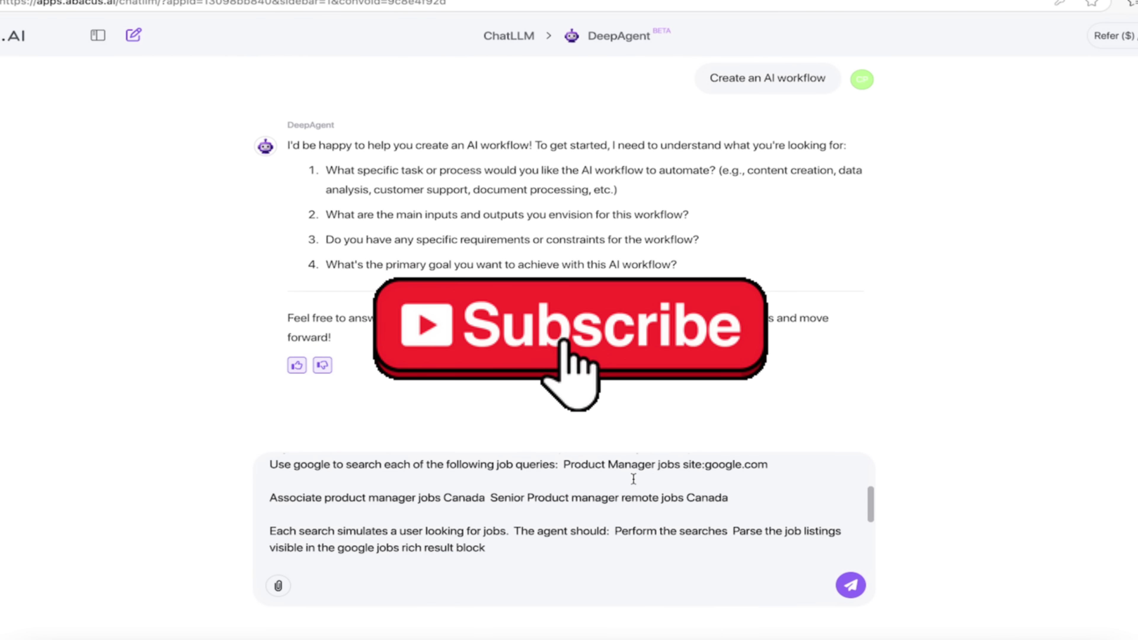
{"action": "scroll", "coordinate": [560, 493], "scroll_direction": "down", "scroll_amount": 1}
{"action": "scroll", "coordinate": [568, 493], "scroll_direction": "down", "scroll_amount": 1}
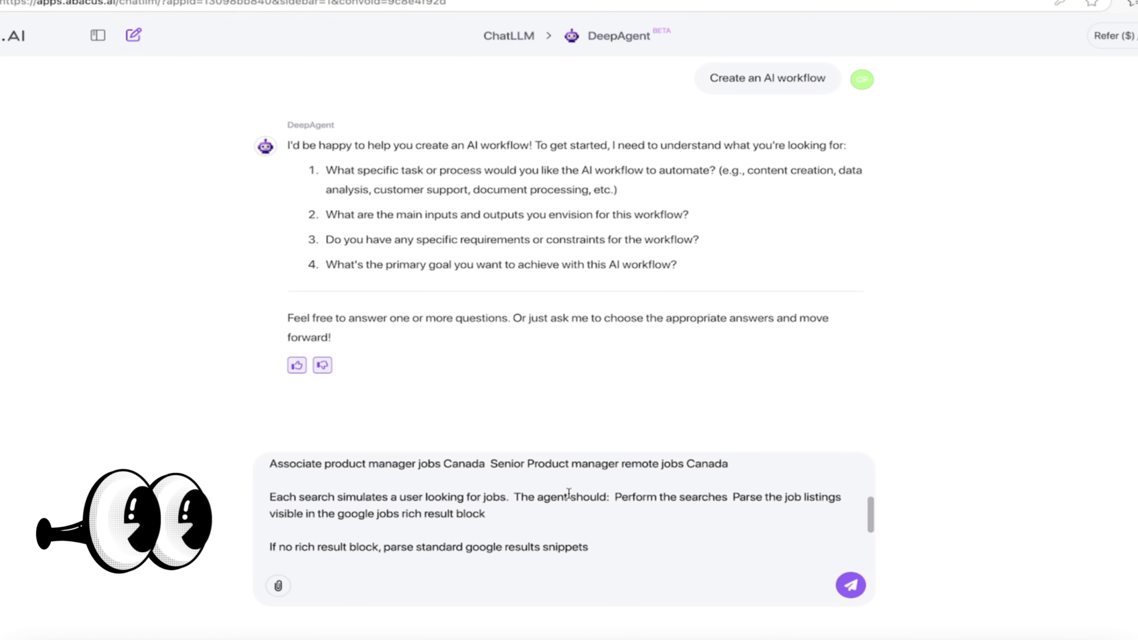
{"action": "scroll", "coordinate": [568, 493], "scroll_direction": "down", "scroll_amount": 1}
{"action": "scroll", "coordinate": [567, 494], "scroll_direction": "up", "scroll_amount": 2}
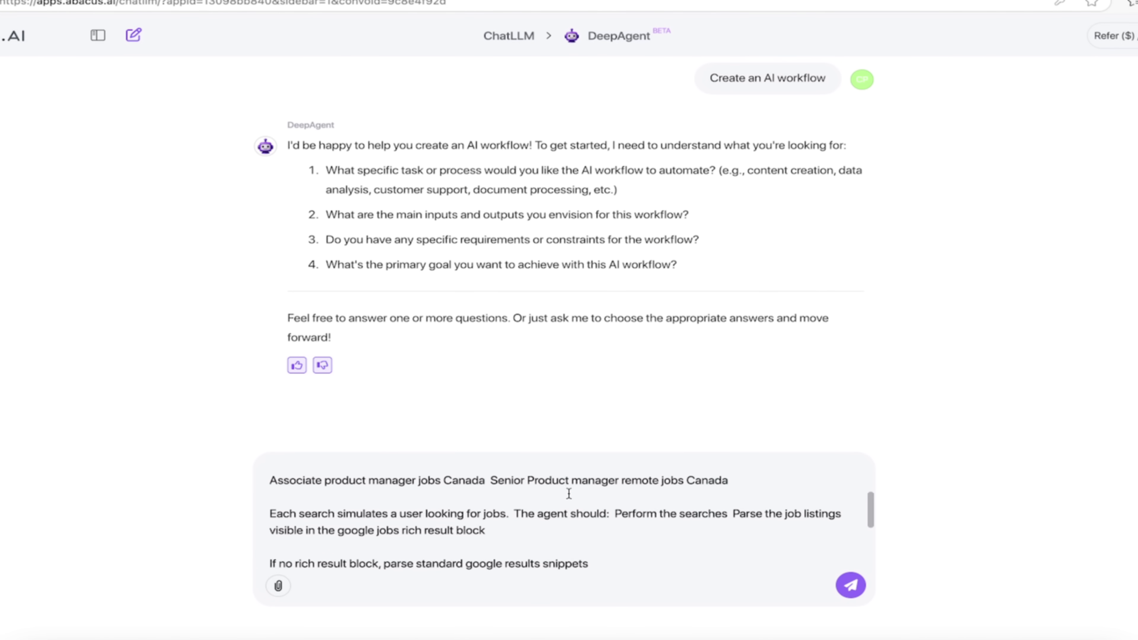
{"action": "scroll", "coordinate": [566, 493], "scroll_direction": "down", "scroll_amount": 1}
{"action": "scroll", "coordinate": [562, 507], "scroll_direction": "down", "scroll_amount": 1}
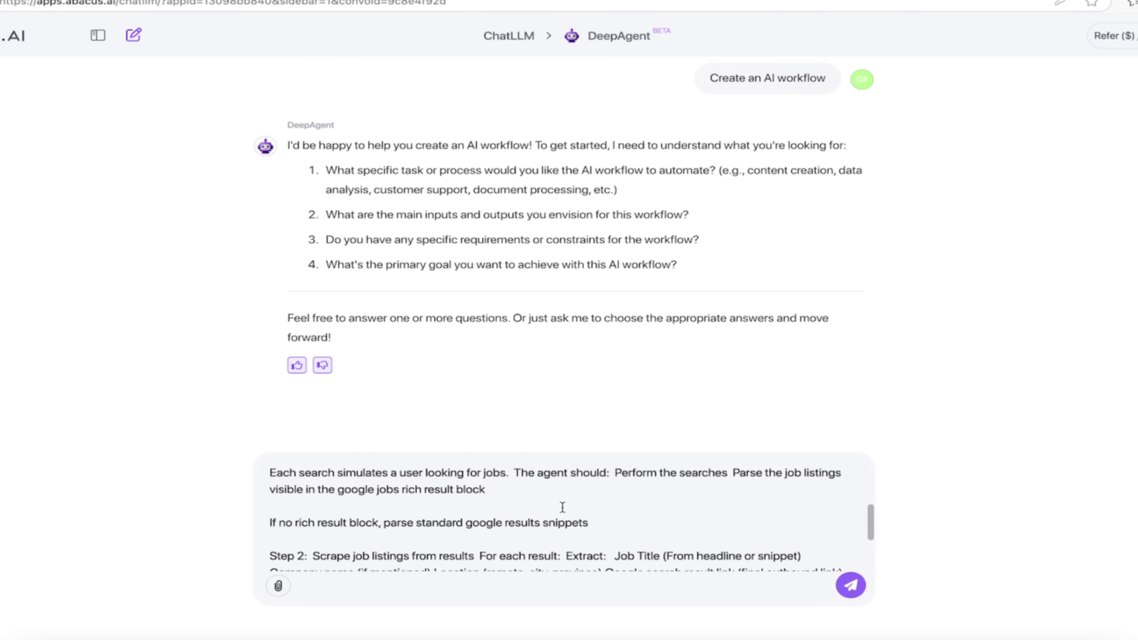
{"action": "scroll", "coordinate": [562, 507], "scroll_direction": "down", "scroll_amount": 4}
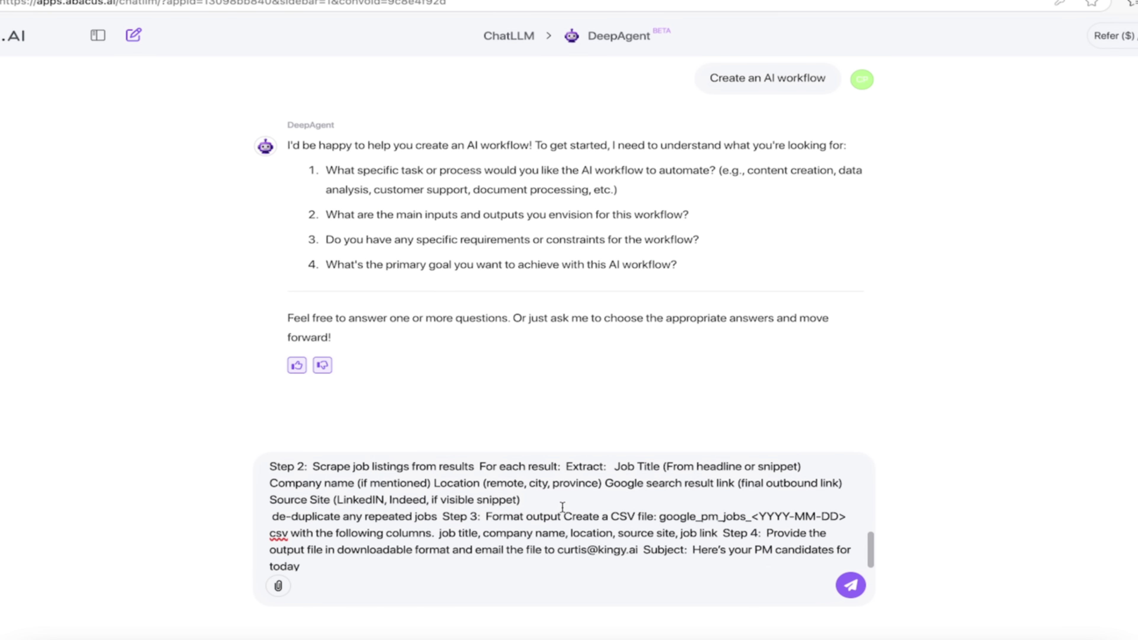
{"action": "scroll", "coordinate": [563, 507], "scroll_direction": "down", "scroll_amount": 1}
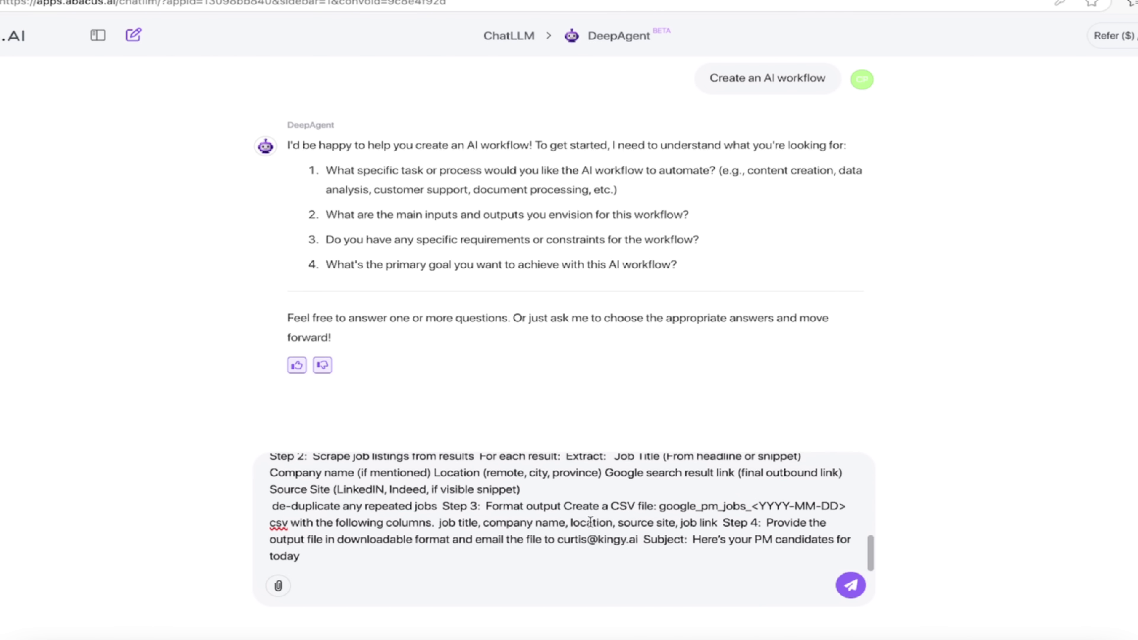
{"action": "left_click", "coordinate": [849, 585]}
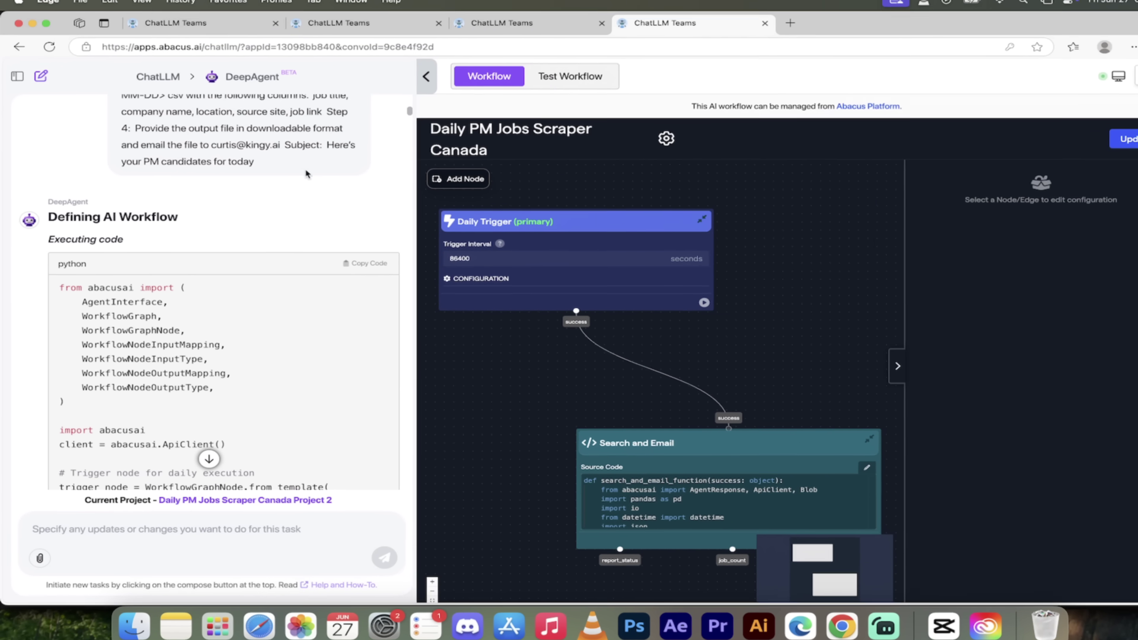
{"action": "scroll", "coordinate": [336, 157], "scroll_direction": "up", "scroll_amount": 2}
{"action": "scroll", "coordinate": [336, 156], "scroll_direction": "down", "scroll_amount": 4}
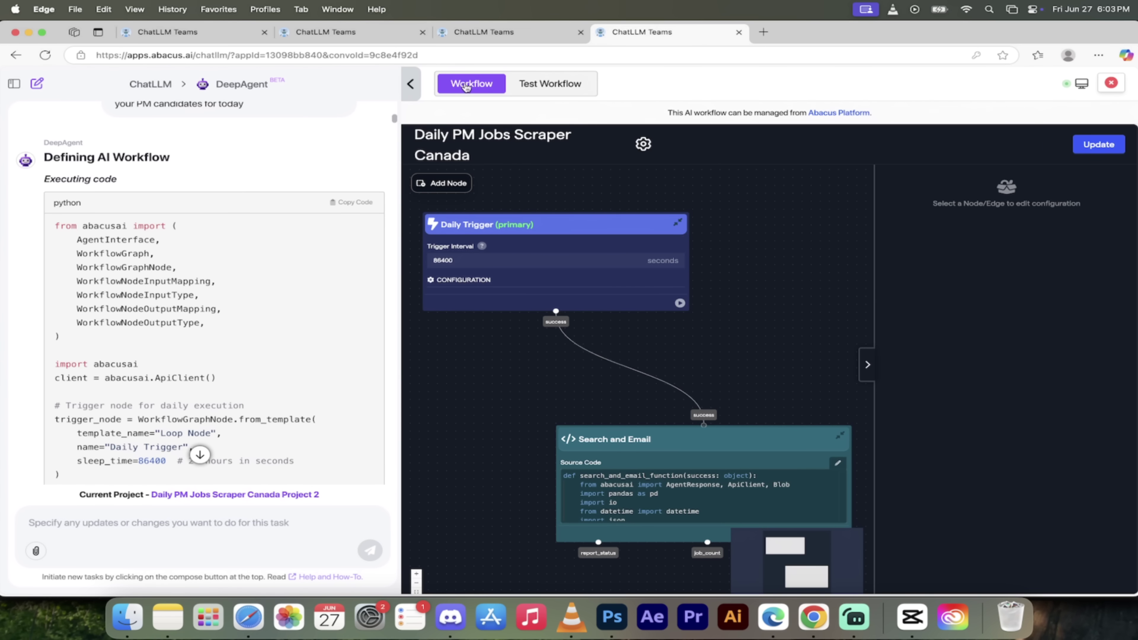
Step: Check the workflow's STOPPED status and configuration, then bring the Gmail inbox forward
{"action": "left_click", "coordinate": [546, 89]}
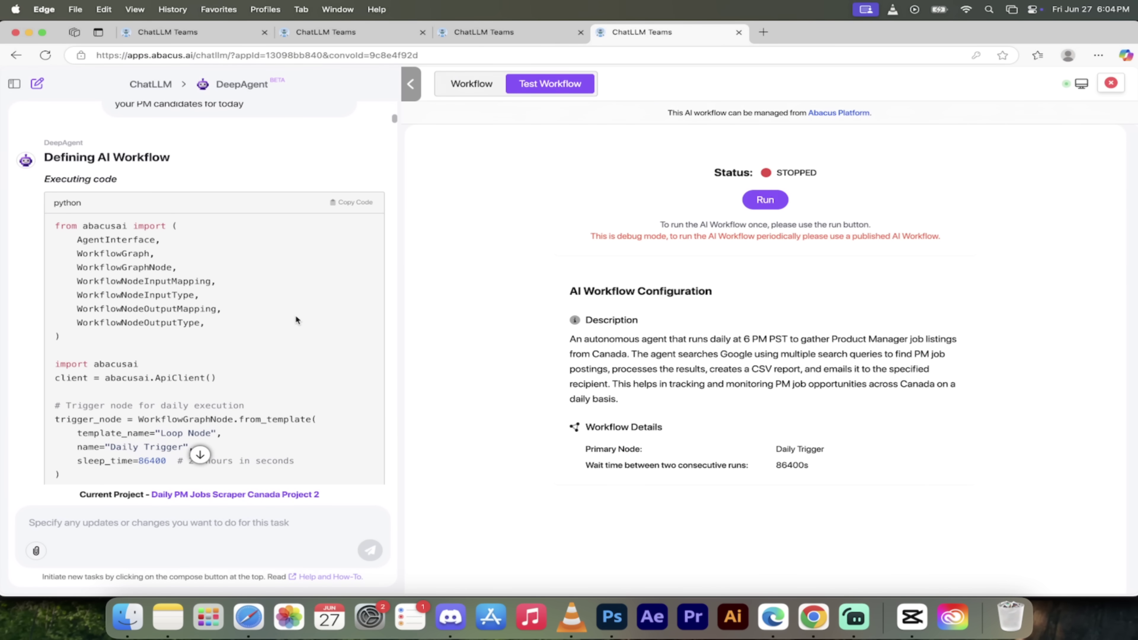
{"action": "left_click", "coordinate": [260, 618]}
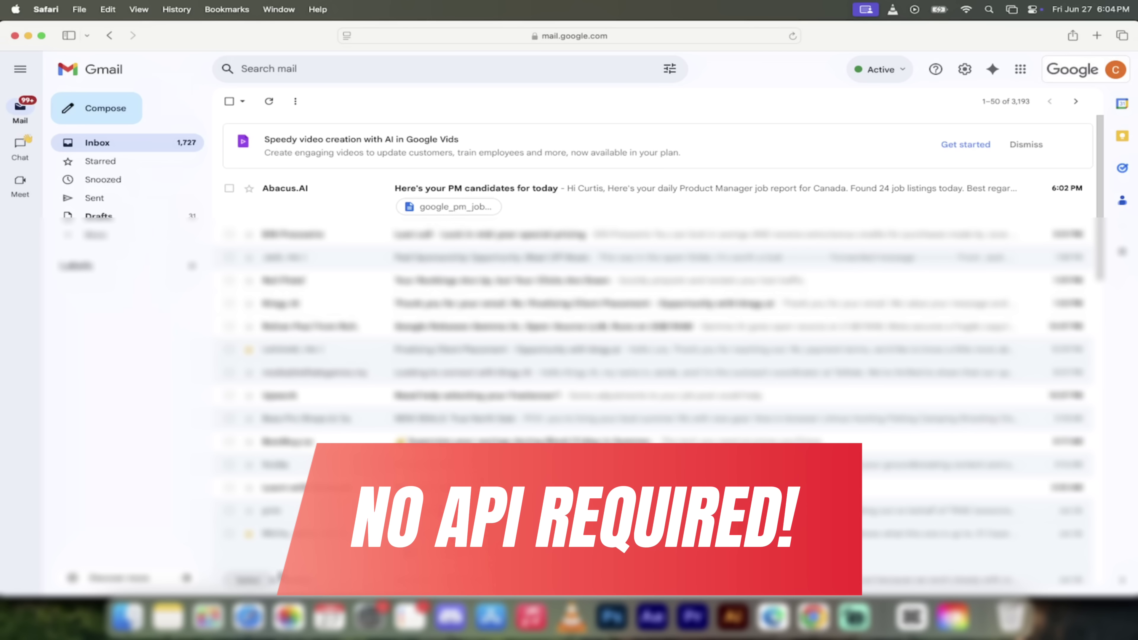
Step: Open the PM candidates email, preview its 24-listing google_pm_jobs_2025-06-28.csv, then return to DeepAgent
{"action": "left_click", "coordinate": [553, 202]}
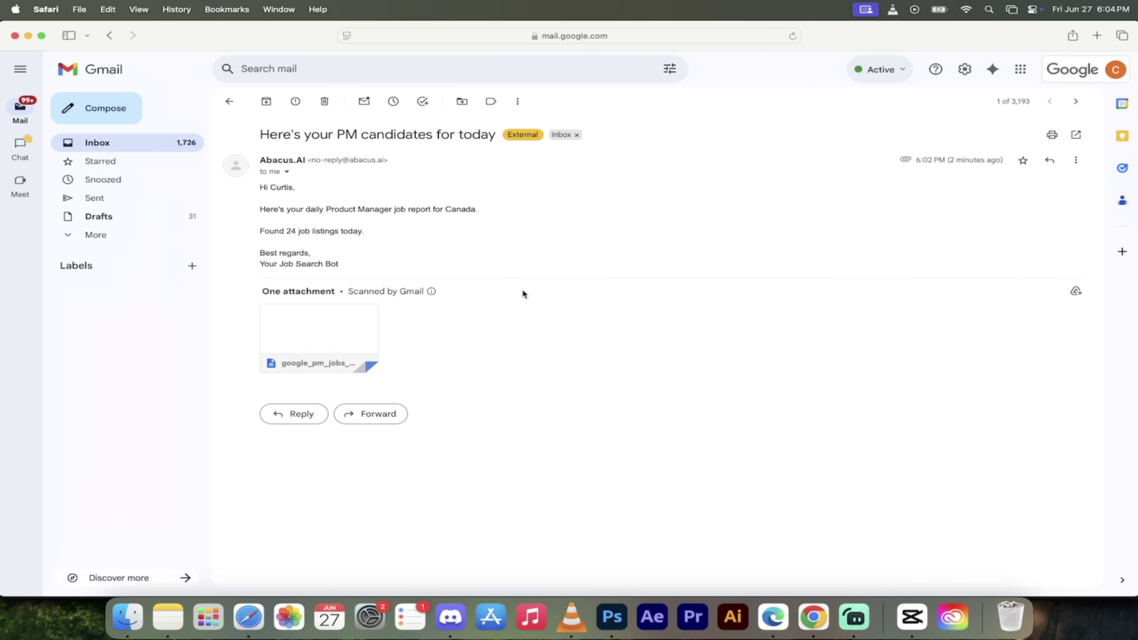
{"action": "mouse_move", "coordinate": [325, 334]}
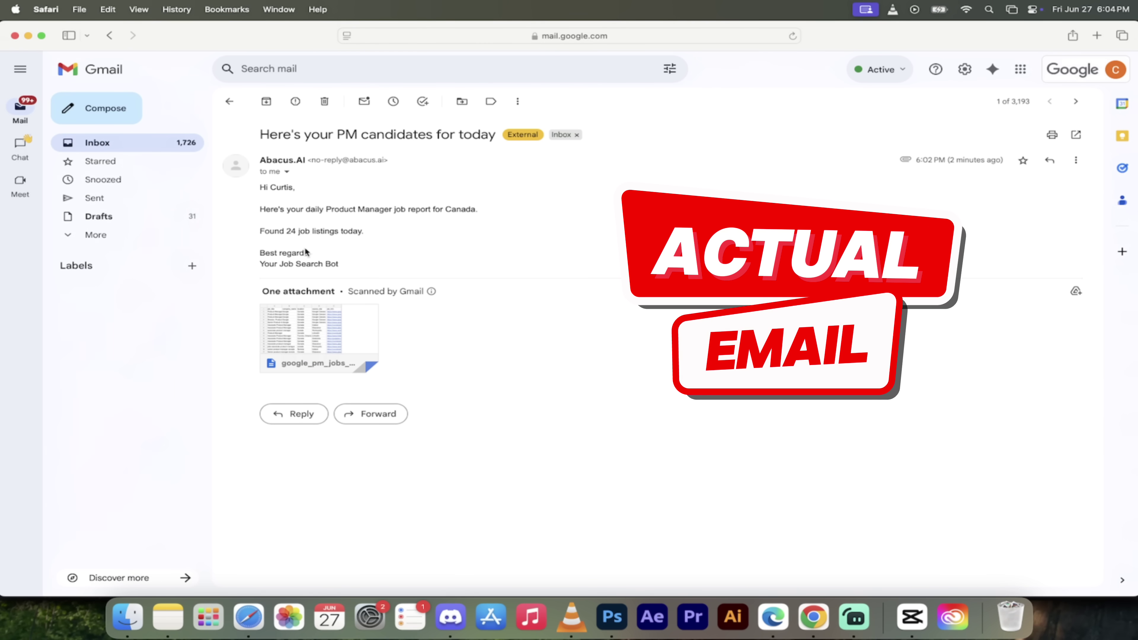
{"action": "left_click", "coordinate": [331, 330]}
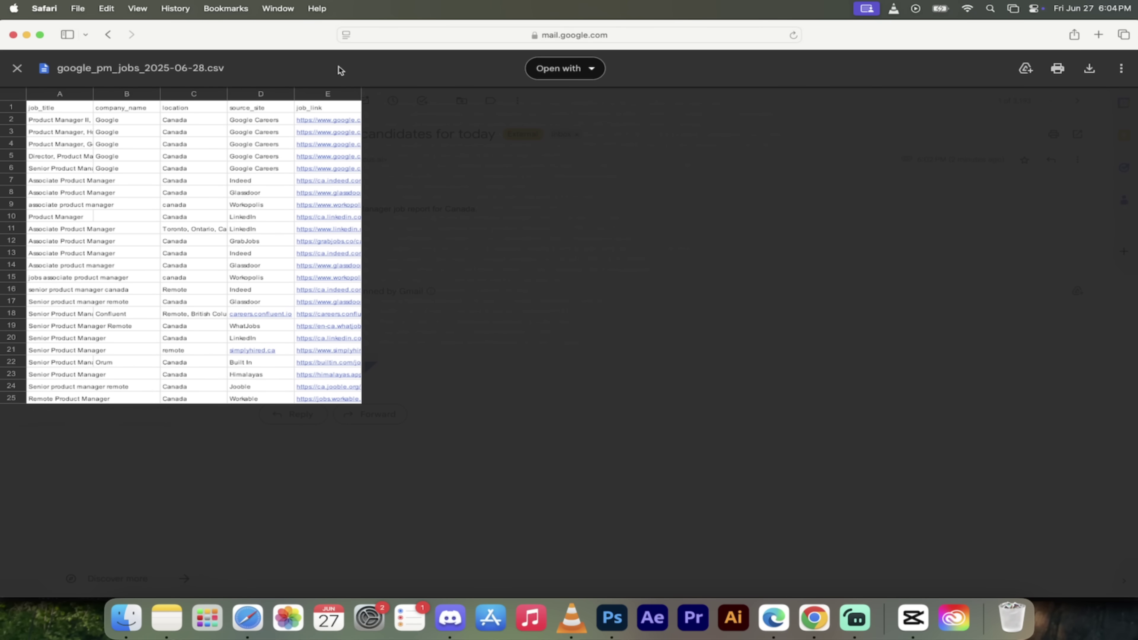
{"action": "left_click", "coordinate": [16, 68]}
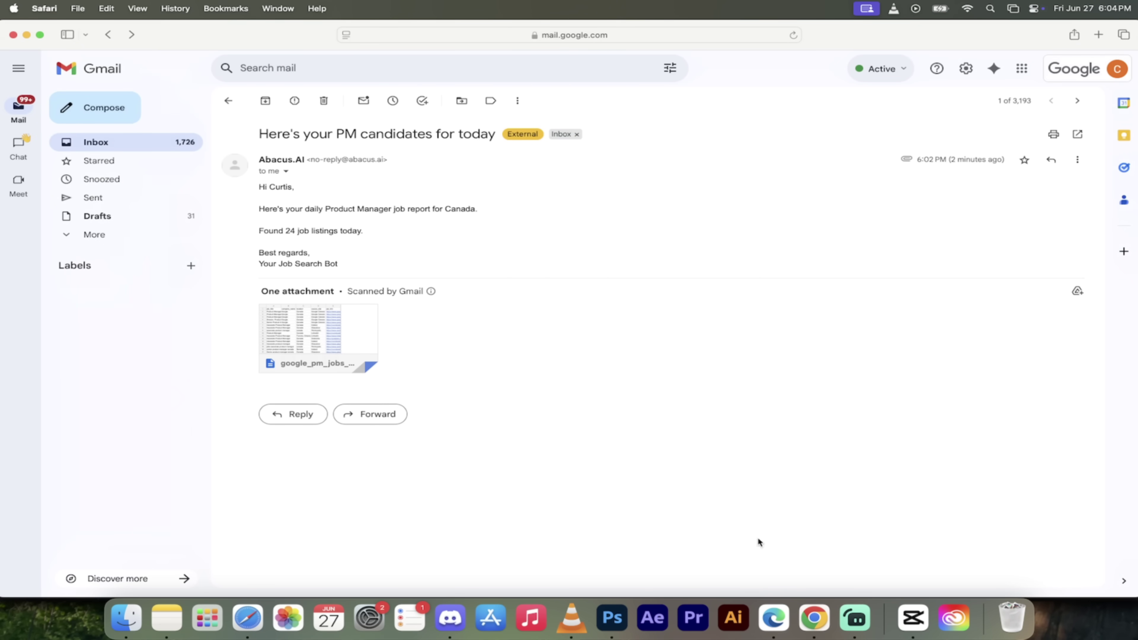
{"action": "left_click", "coordinate": [774, 619]}
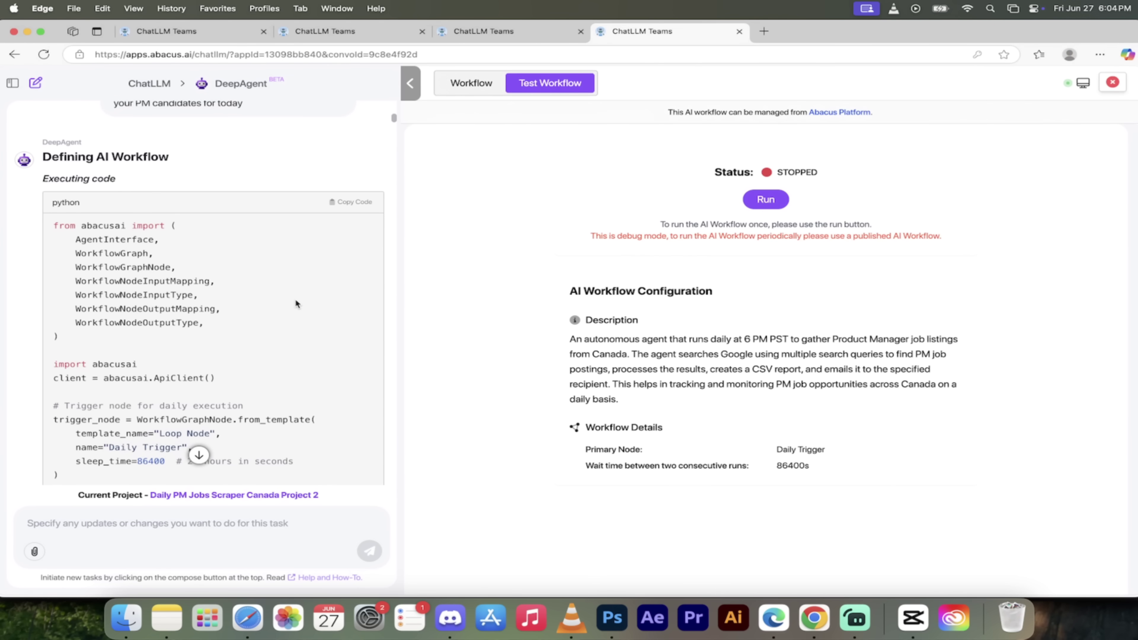
Step: Widen the chat panel by dragging its divider to the right
{"action": "scroll", "coordinate": [315, 346], "scroll_direction": "down", "scroll_amount": 2}
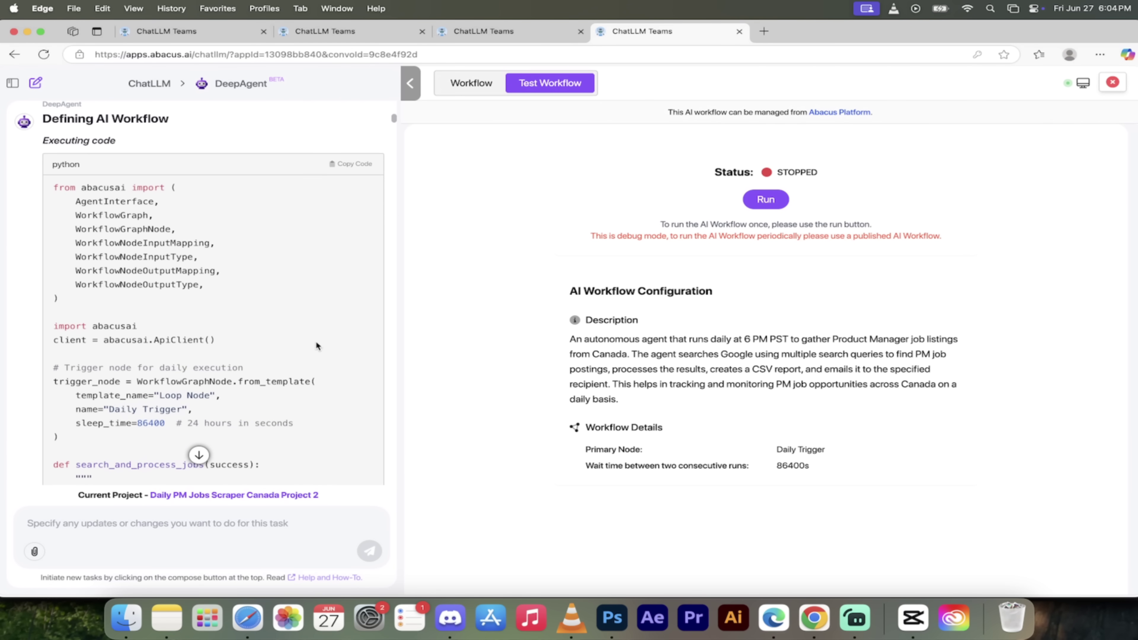
{"action": "scroll", "coordinate": [315, 345], "scroll_direction": "down", "scroll_amount": 5}
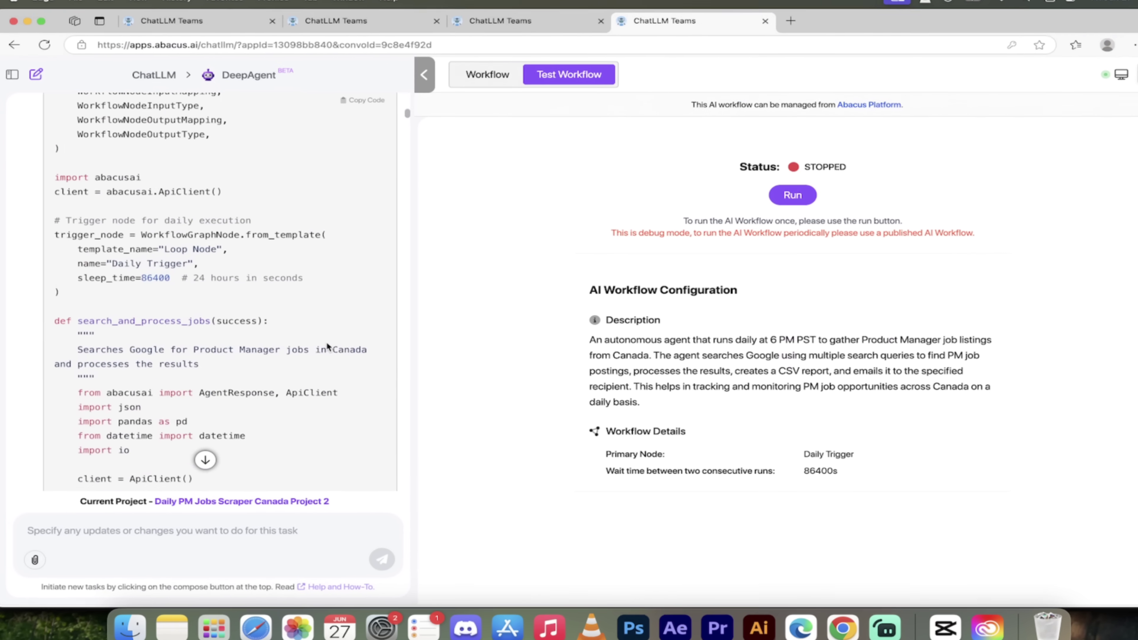
{"action": "scroll", "coordinate": [362, 344], "scroll_direction": "down", "scroll_amount": 15}
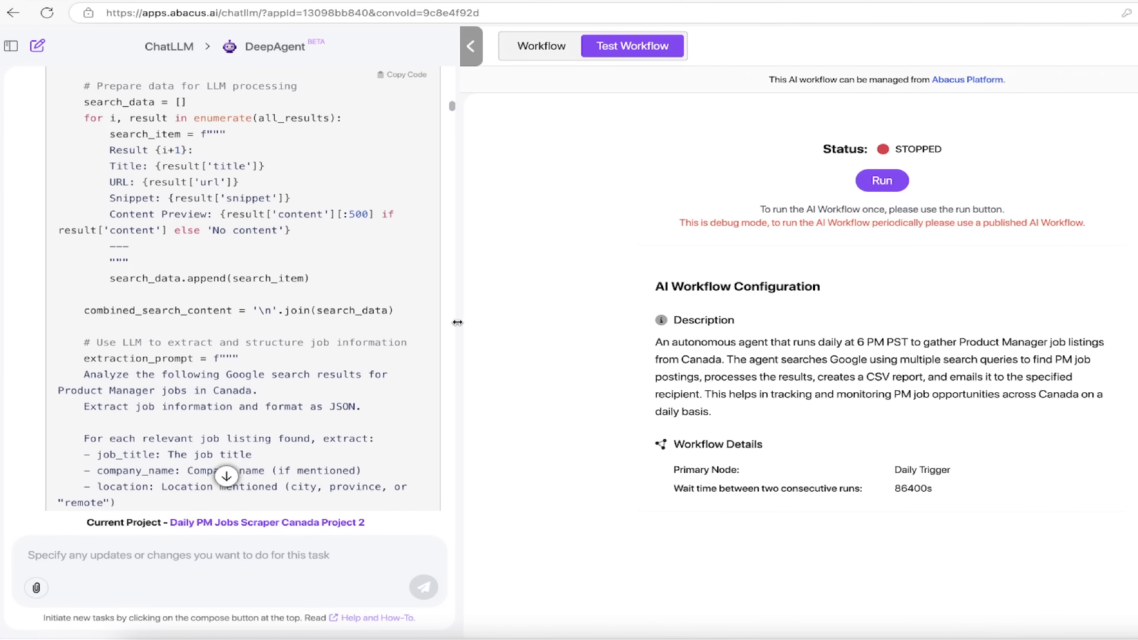
{"action": "left_click_drag", "start_coordinate": [462, 319], "coordinate": [621, 332]}
Step: Copy DeepAgent's Python code redefining the workflow components and read through the rest of the reply
{"action": "scroll", "coordinate": [367, 306], "scroll_direction": "down", "scroll_amount": 15}
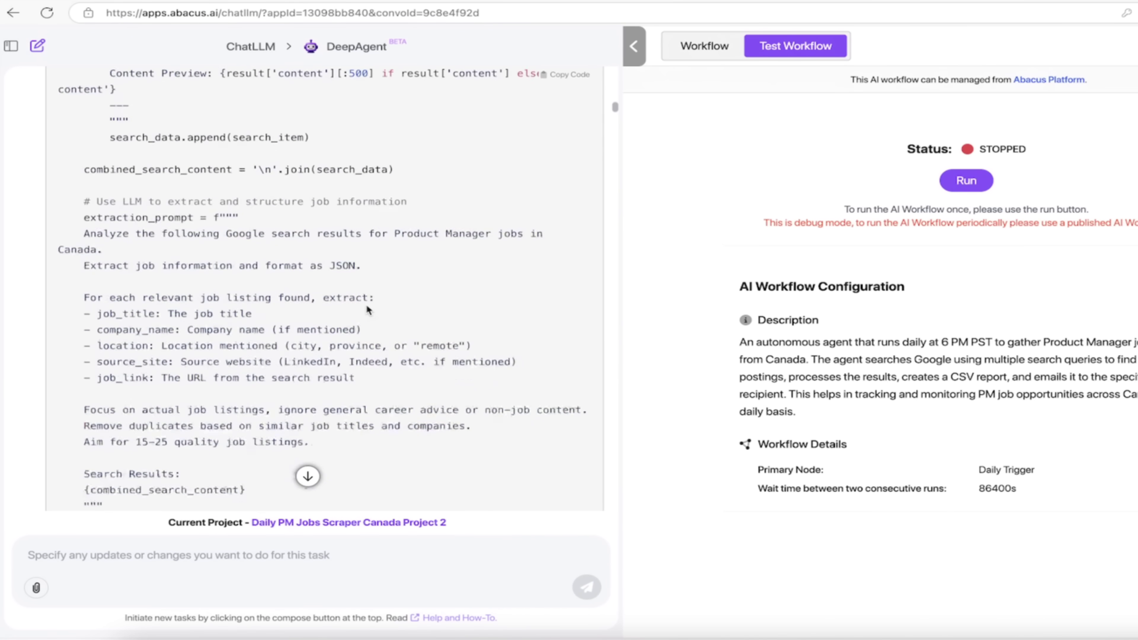
{"action": "scroll", "coordinate": [366, 304], "scroll_direction": "down", "scroll_amount": 15}
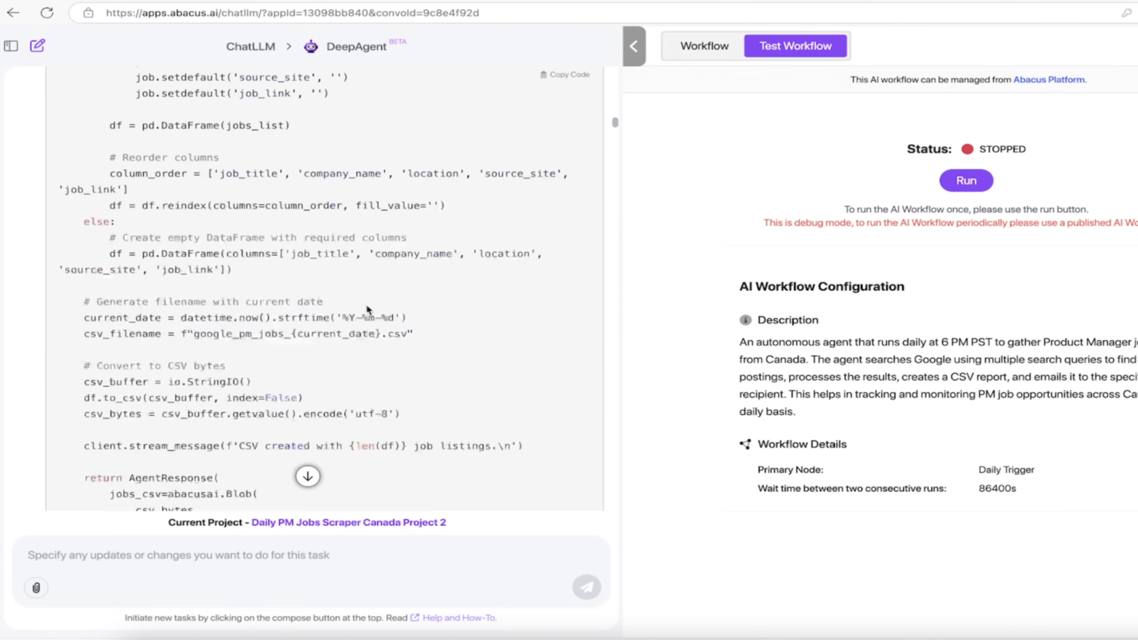
{"action": "scroll", "coordinate": [367, 307], "scroll_direction": "down", "scroll_amount": 20}
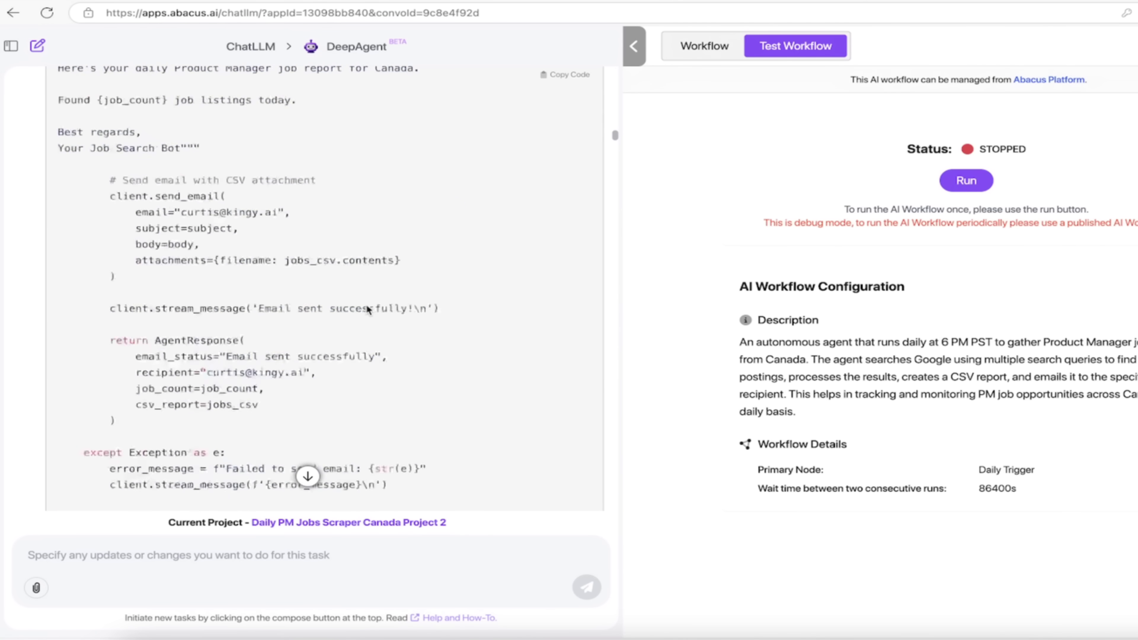
{"action": "scroll", "coordinate": [366, 304], "scroll_direction": "down", "scroll_amount": 5}
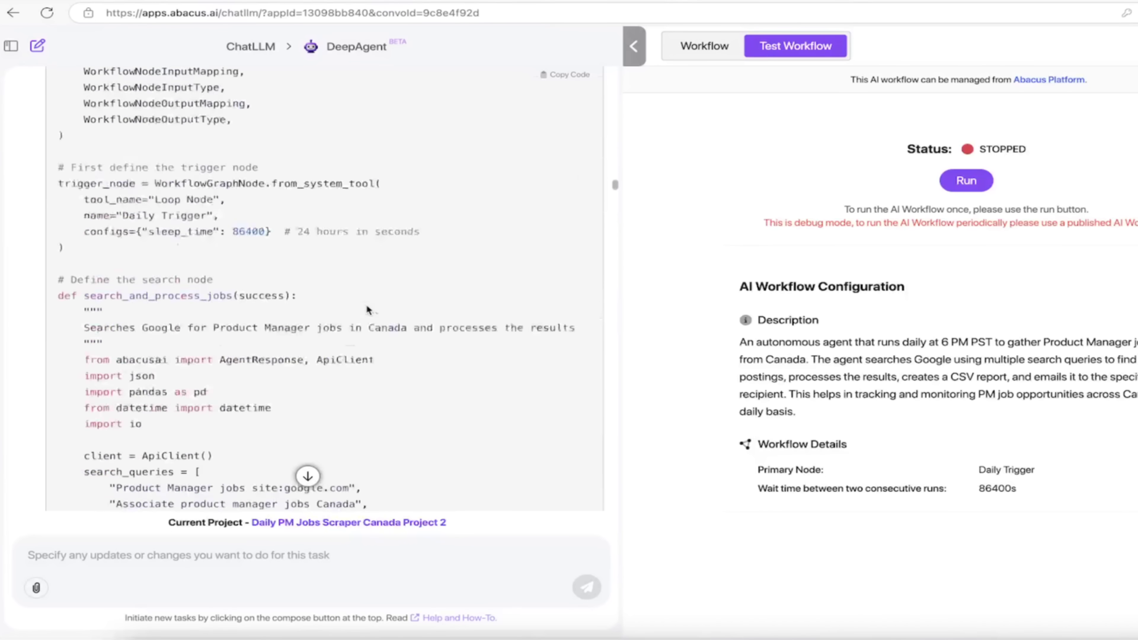
{"action": "scroll", "coordinate": [458, 246], "scroll_direction": "up", "scroll_amount": 5}
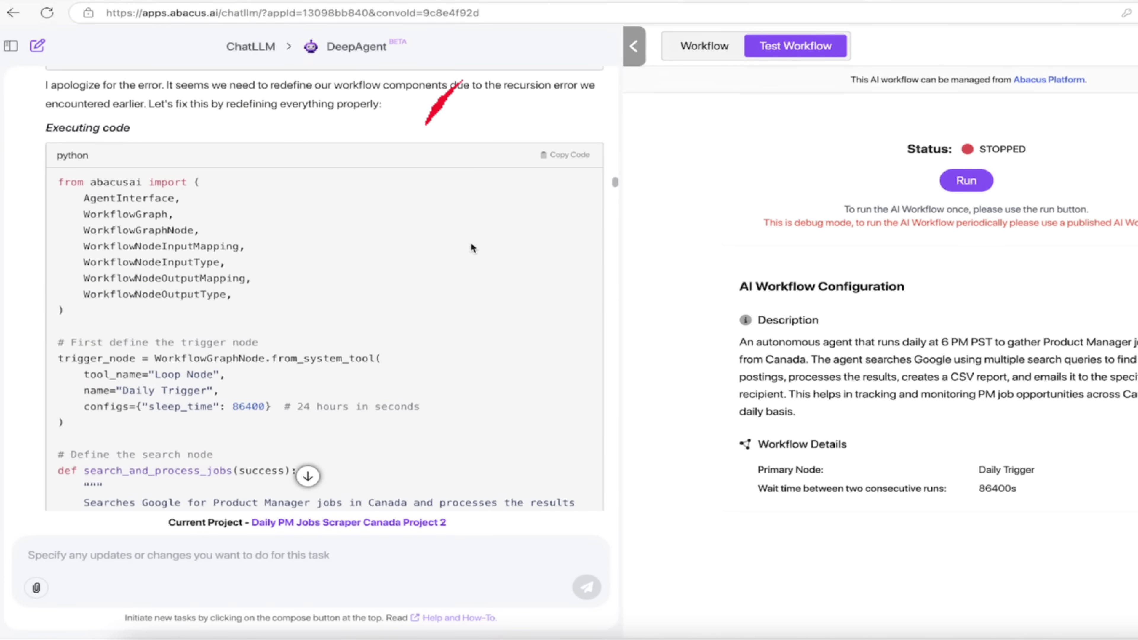
{"action": "left_click", "coordinate": [576, 160]}
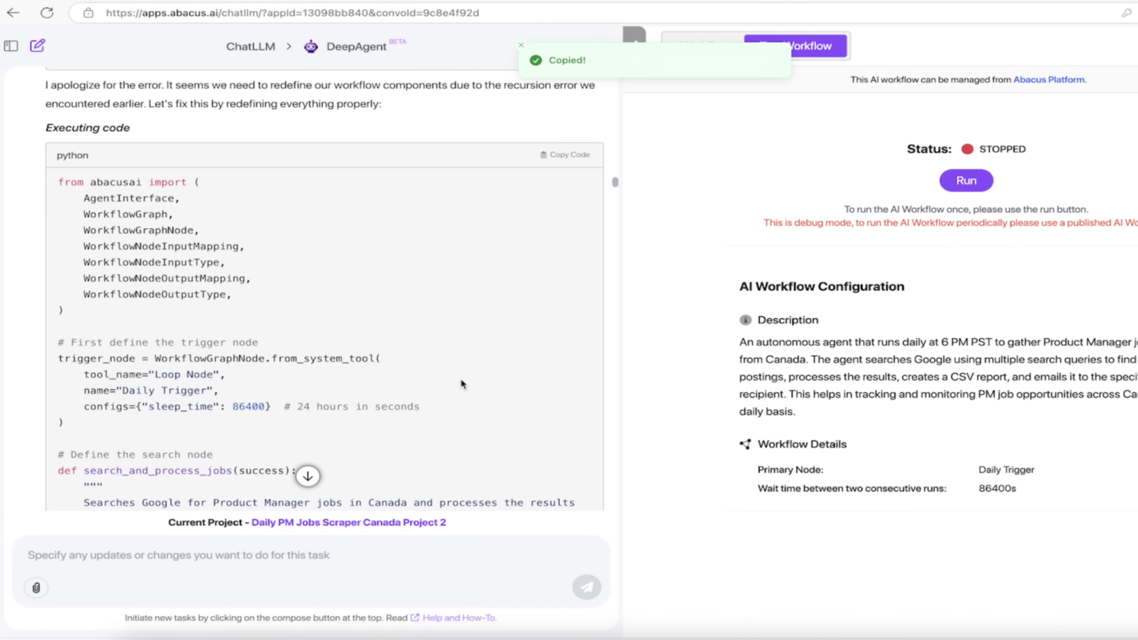
{"action": "scroll", "coordinate": [485, 419], "scroll_direction": "down", "scroll_amount": 15}
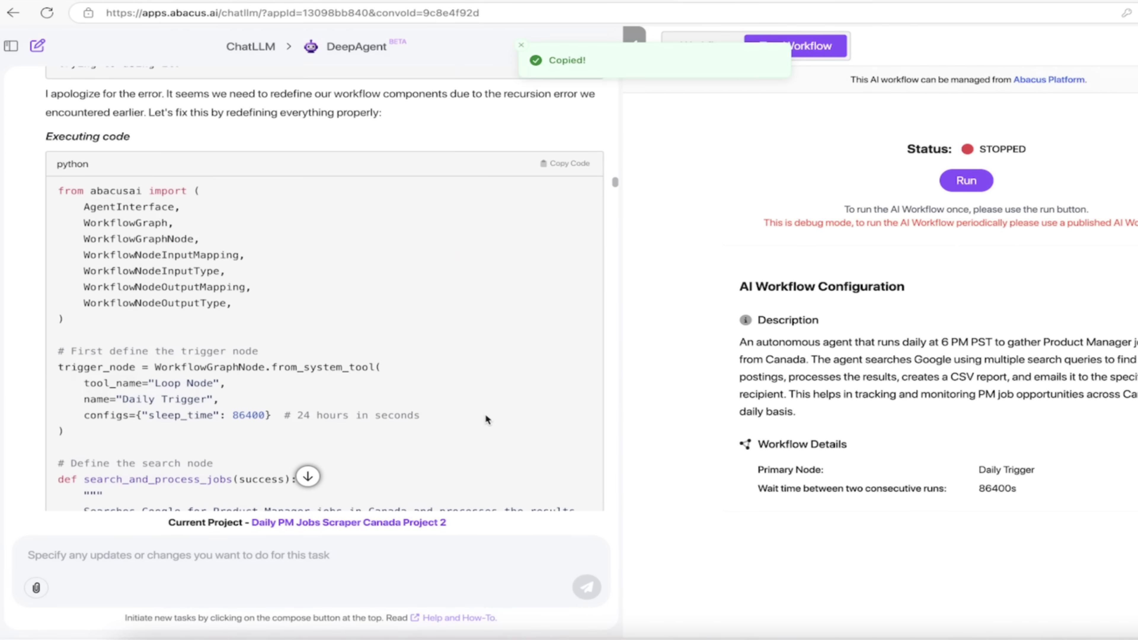
{"action": "scroll", "coordinate": [485, 416], "scroll_direction": "down", "scroll_amount": 20}
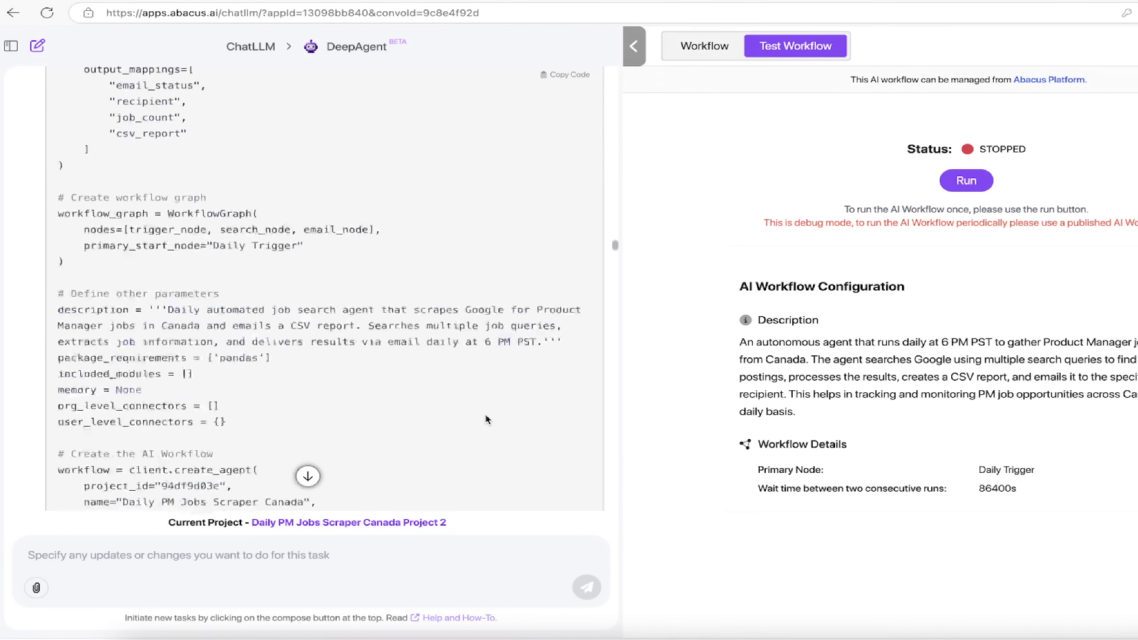
{"action": "scroll", "coordinate": [486, 417], "scroll_direction": "down", "scroll_amount": 20}
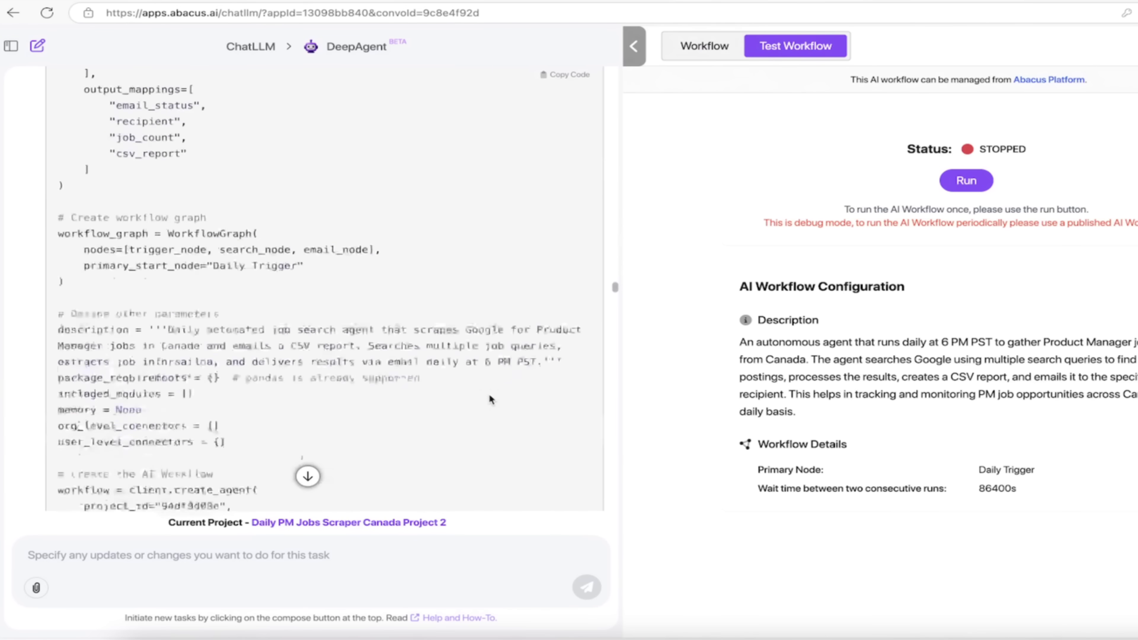
{"action": "scroll", "coordinate": [489, 396], "scroll_direction": "down", "scroll_amount": 20}
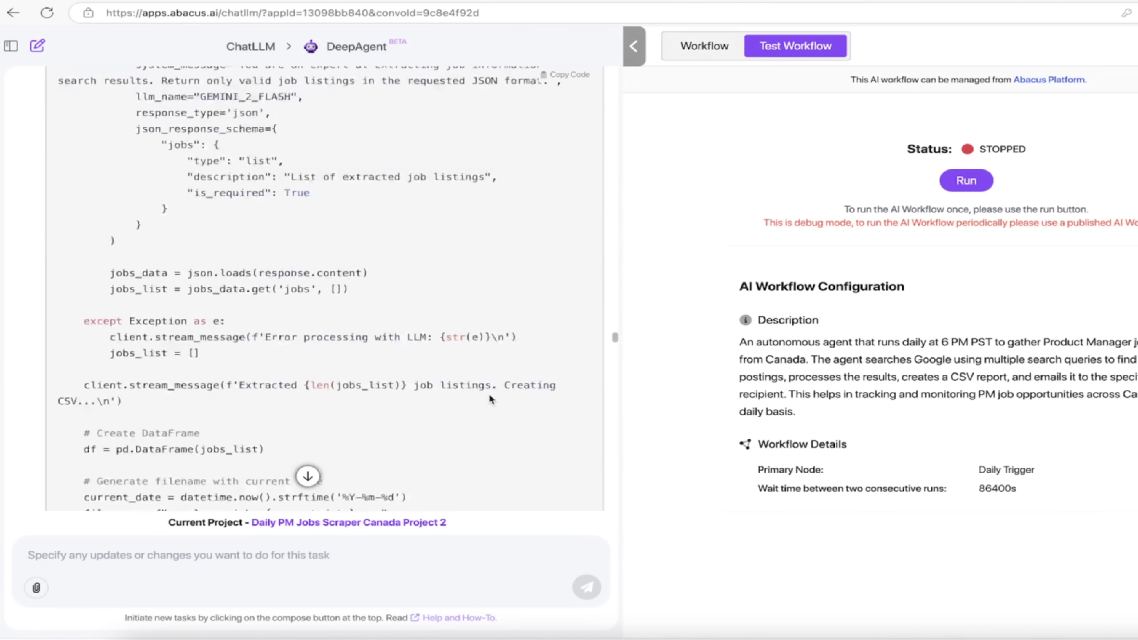
{"action": "scroll", "coordinate": [489, 398], "scroll_direction": "down", "scroll_amount": 15}
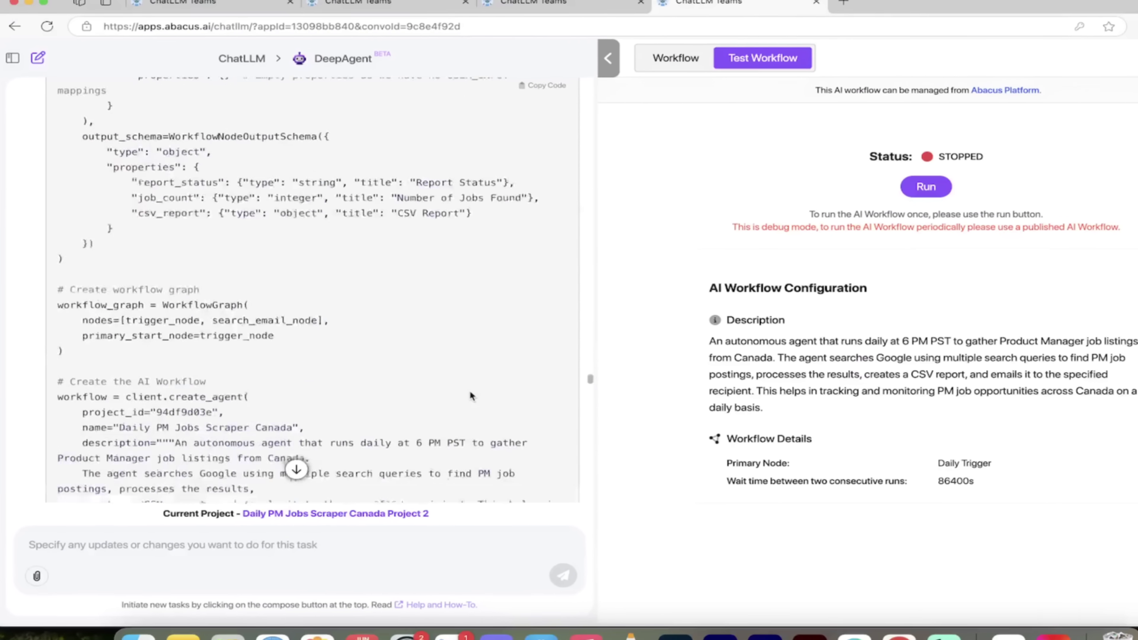
{"action": "scroll", "coordinate": [469, 396], "scroll_direction": "down", "scroll_amount": 15}
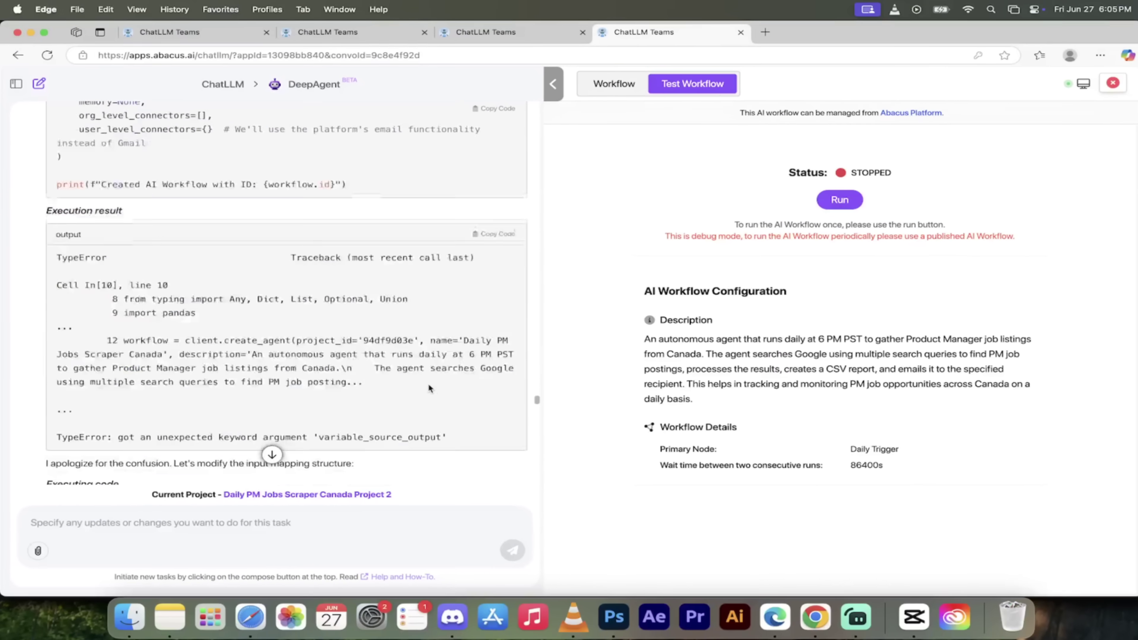
{"action": "scroll", "coordinate": [426, 388], "scroll_direction": "down", "scroll_amount": 20}
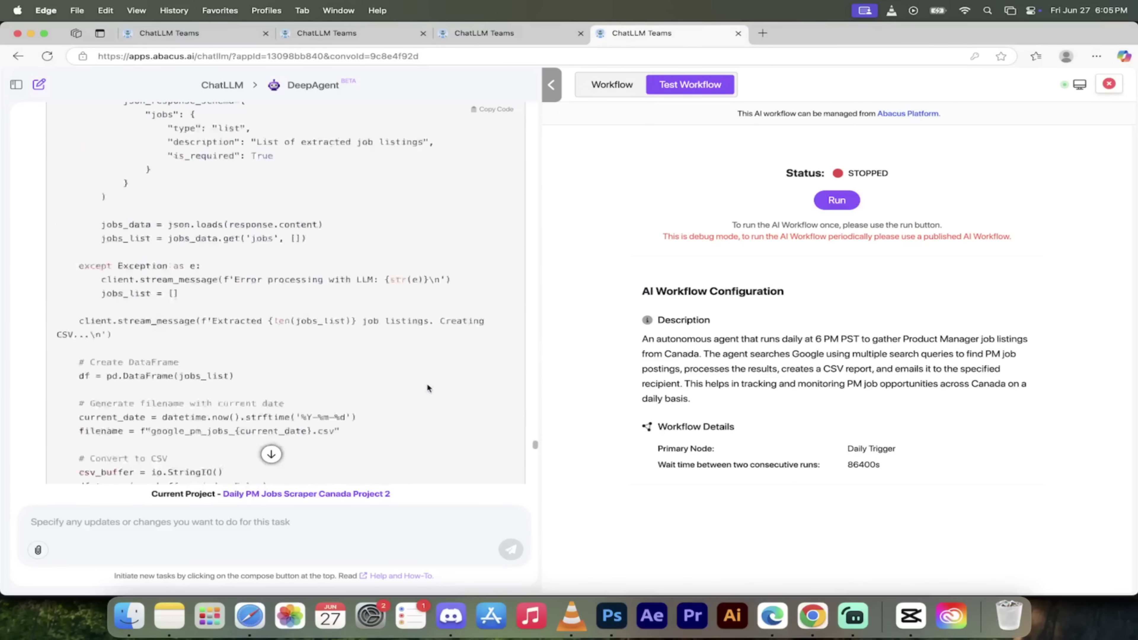
{"action": "scroll", "coordinate": [426, 384], "scroll_direction": "down", "scroll_amount": 20}
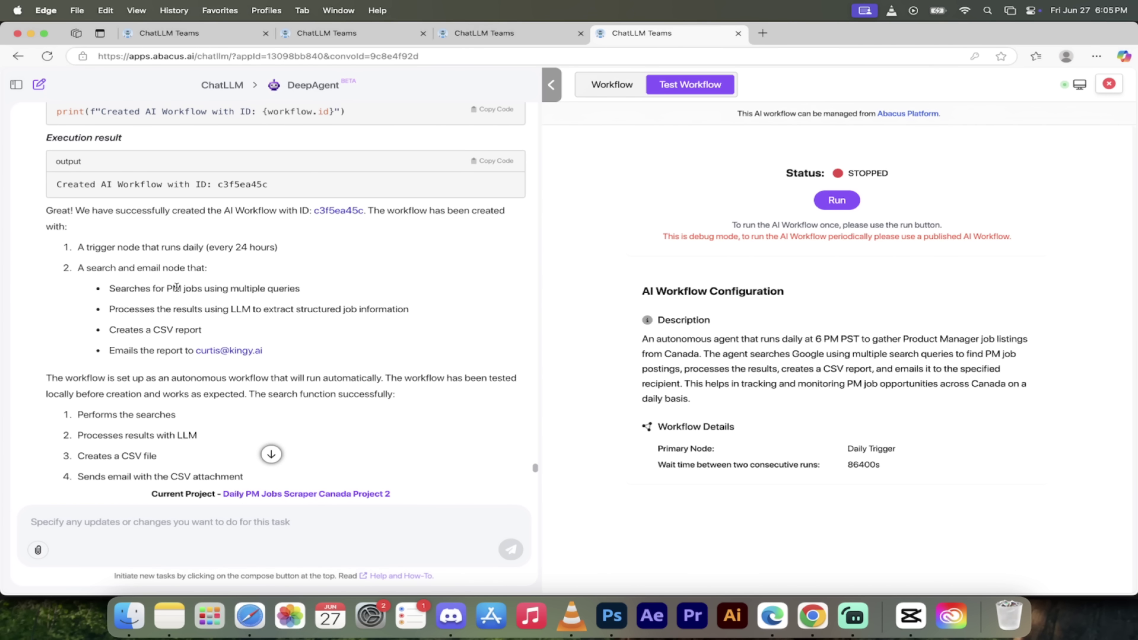
{"action": "scroll", "coordinate": [390, 336], "scroll_direction": "down", "scroll_amount": 3}
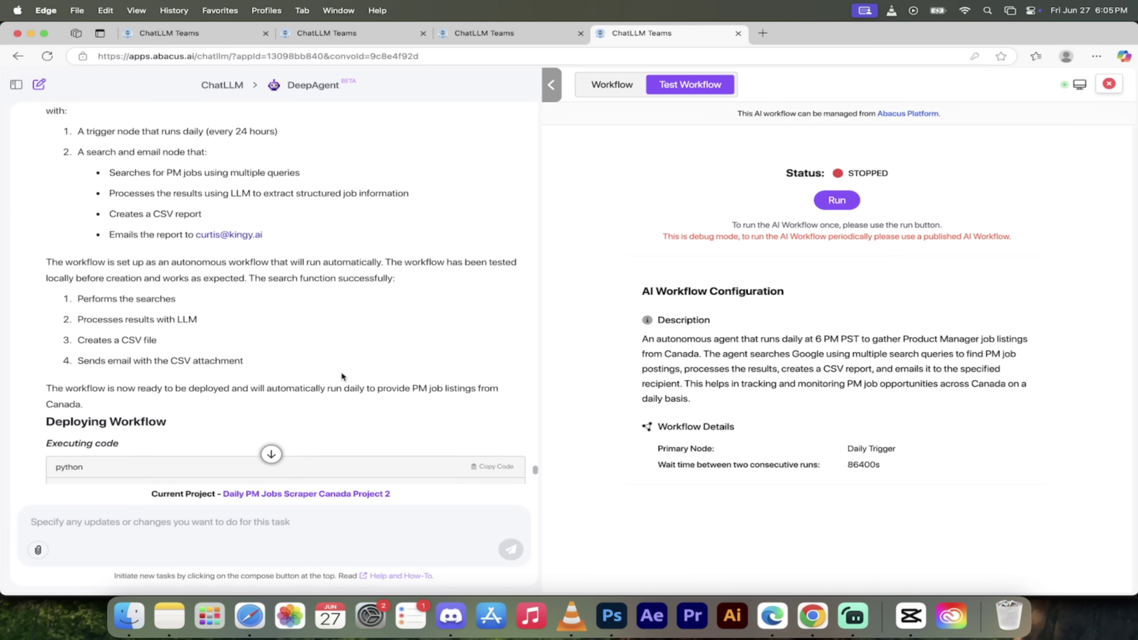
{"action": "scroll", "coordinate": [252, 343], "scroll_direction": "down", "scroll_amount": 10}
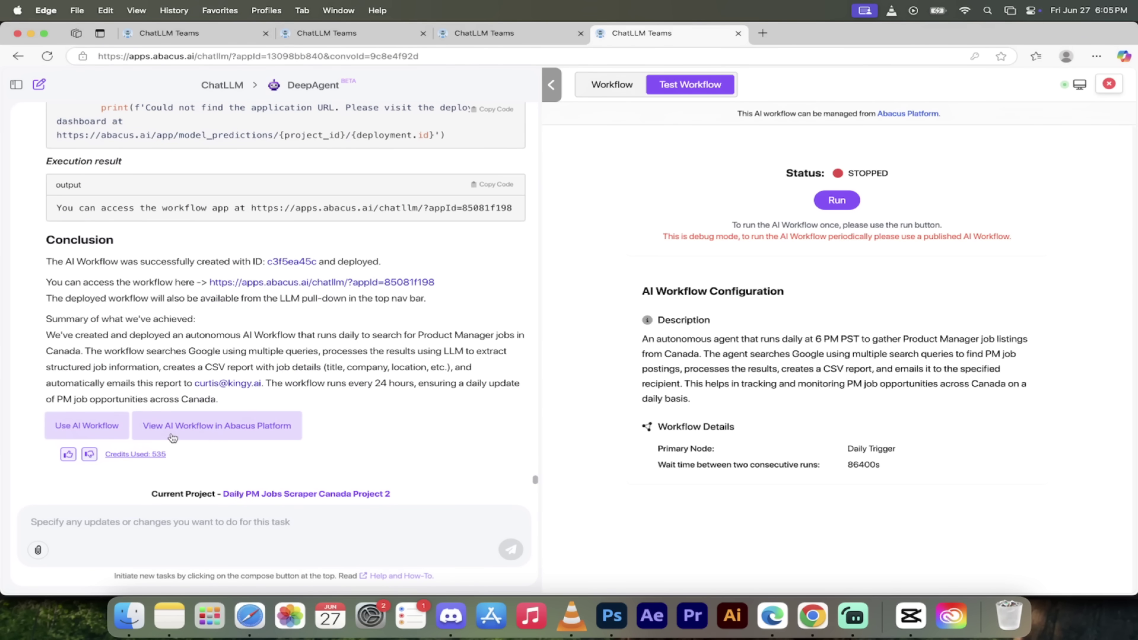
Step: Open the deployed workflow app and download the earlier run's google_pm_jobs_2025-06-28.csv report
{"action": "left_click", "coordinate": [90, 428]}
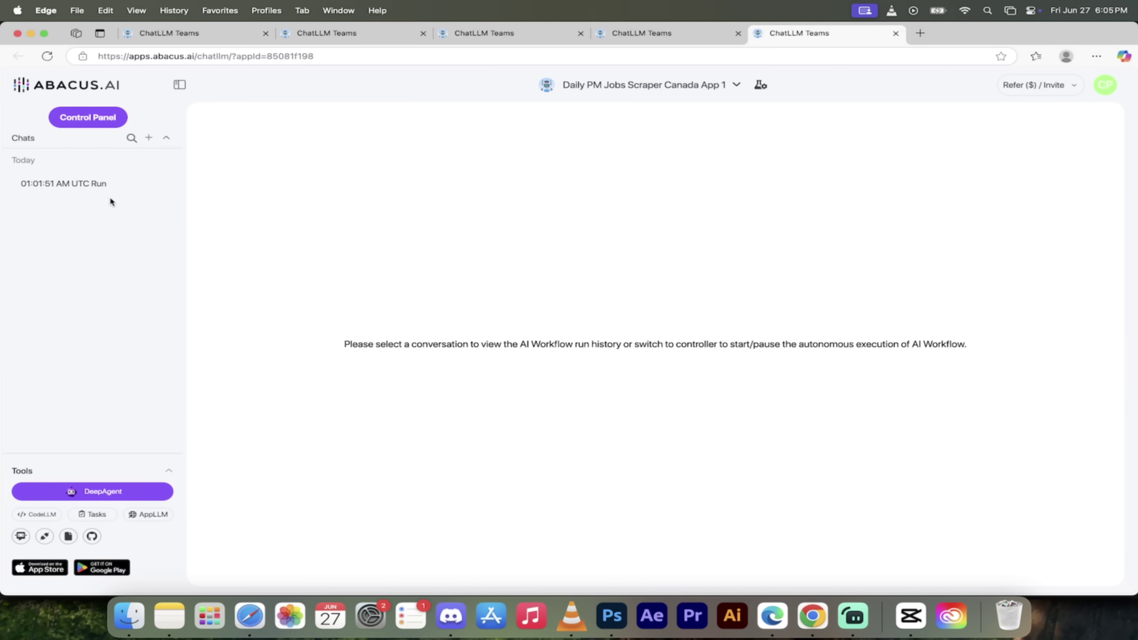
{"action": "left_click", "coordinate": [64, 185]}
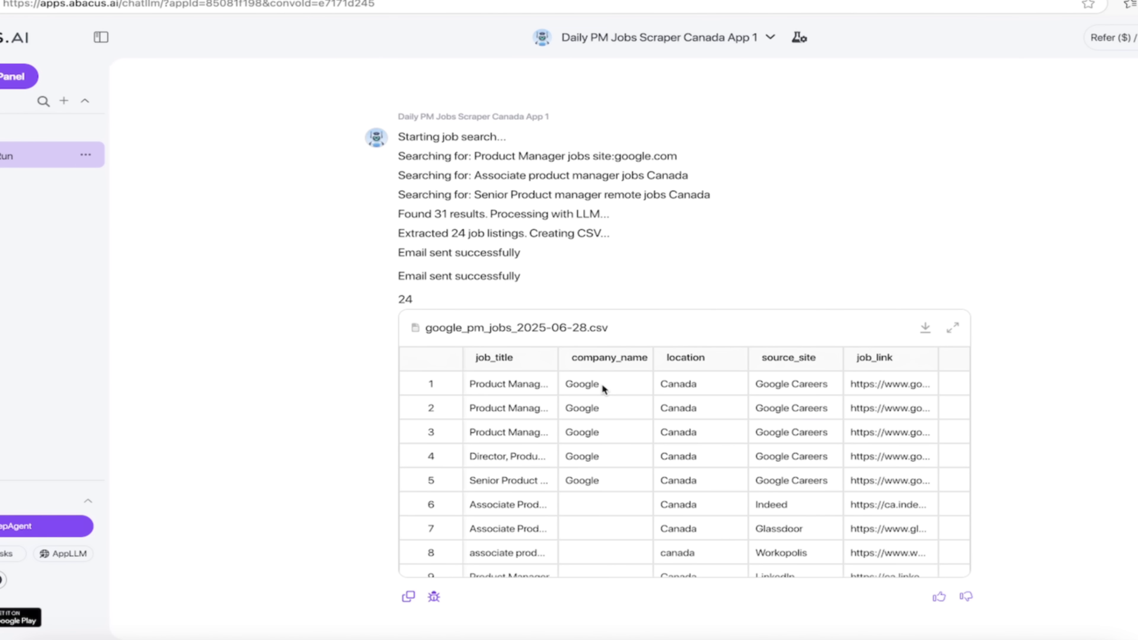
{"action": "left_click", "coordinate": [925, 328]}
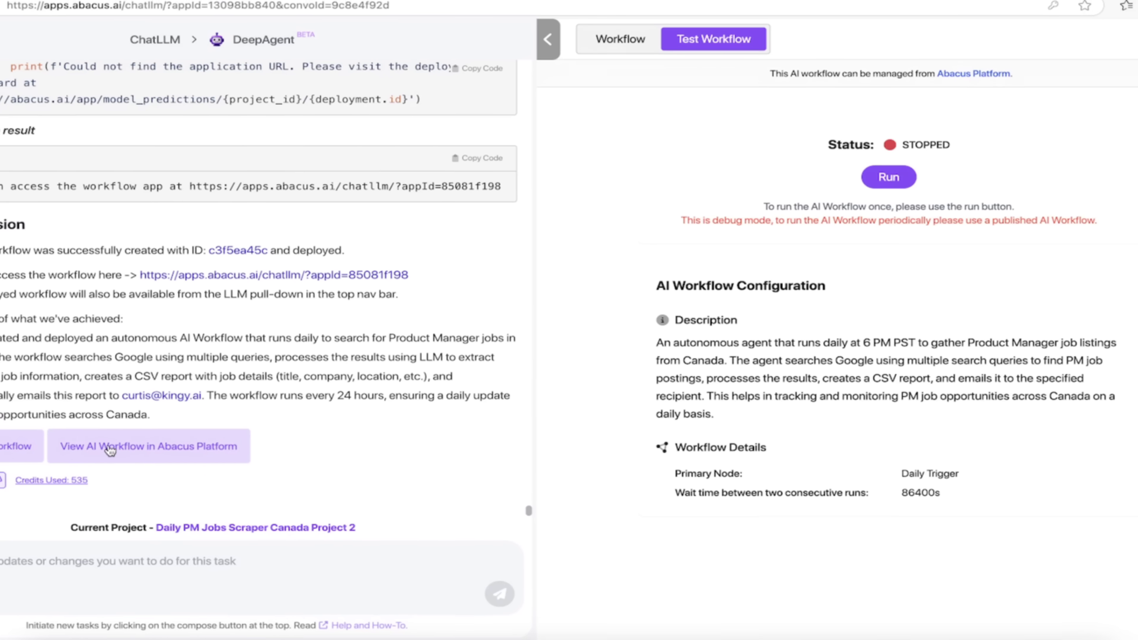
Step: View the workflow's details on the Abacus platform
{"action": "left_click", "coordinate": [149, 306]}
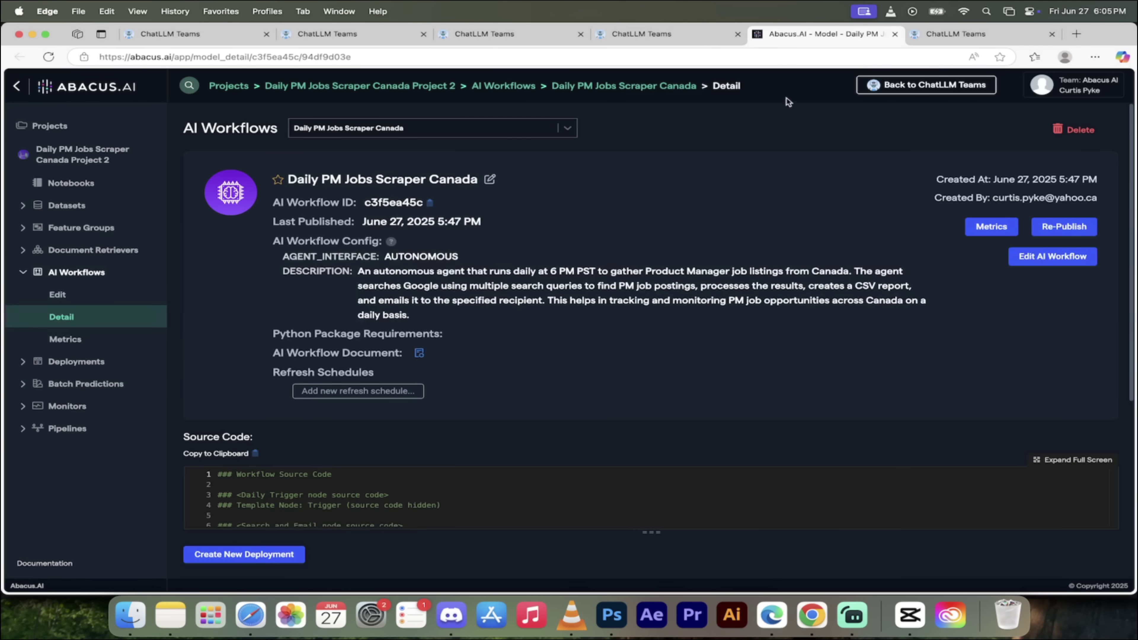
{"action": "scroll", "coordinate": [768, 322], "scroll_direction": "down", "scroll_amount": 5}
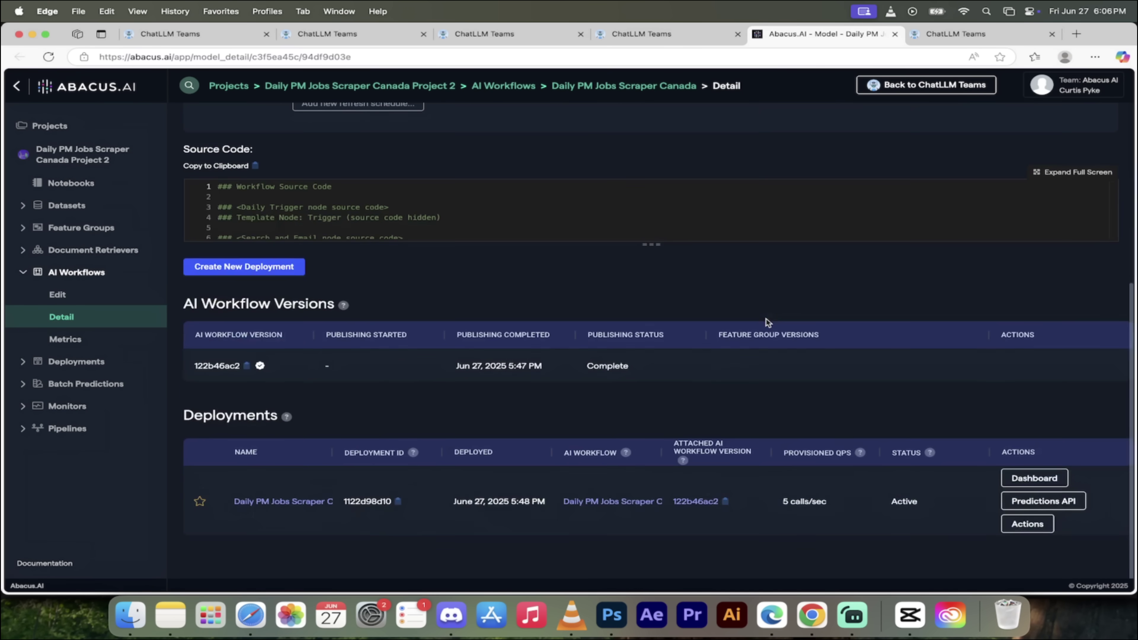
{"action": "scroll", "coordinate": [768, 323], "scroll_direction": "up", "scroll_amount": 5}
Step: Close the platform detail page and start a test run of Daily PM Jobs Scraper Canada
{"action": "left_click", "coordinate": [894, 35]}
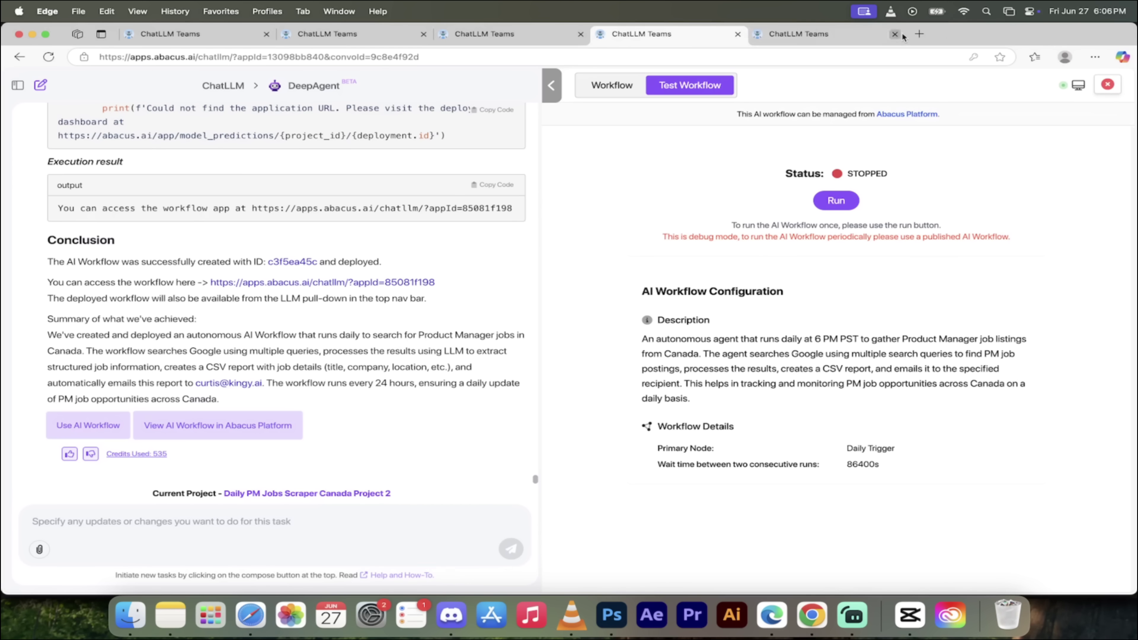
{"action": "left_click", "coordinate": [836, 200]}
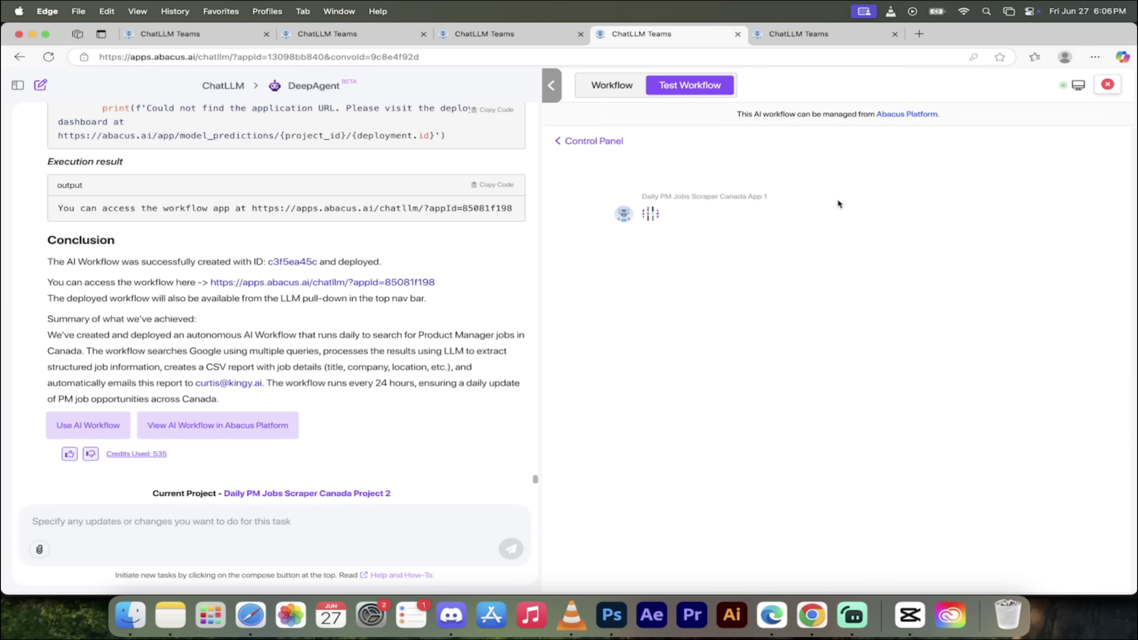